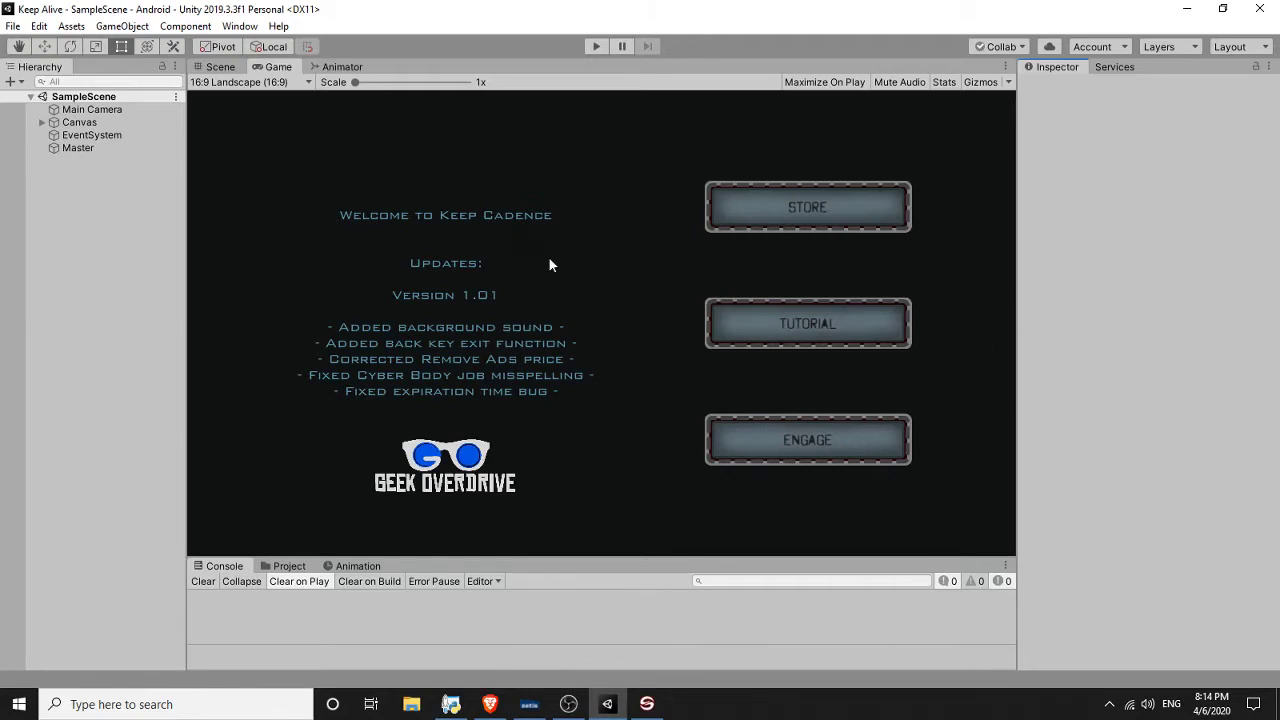
# Open the Keystore Manager from the Publishing Settings of the Android player settings.
pyautogui.click(13, 26)
pyautogui.click(59, 184)
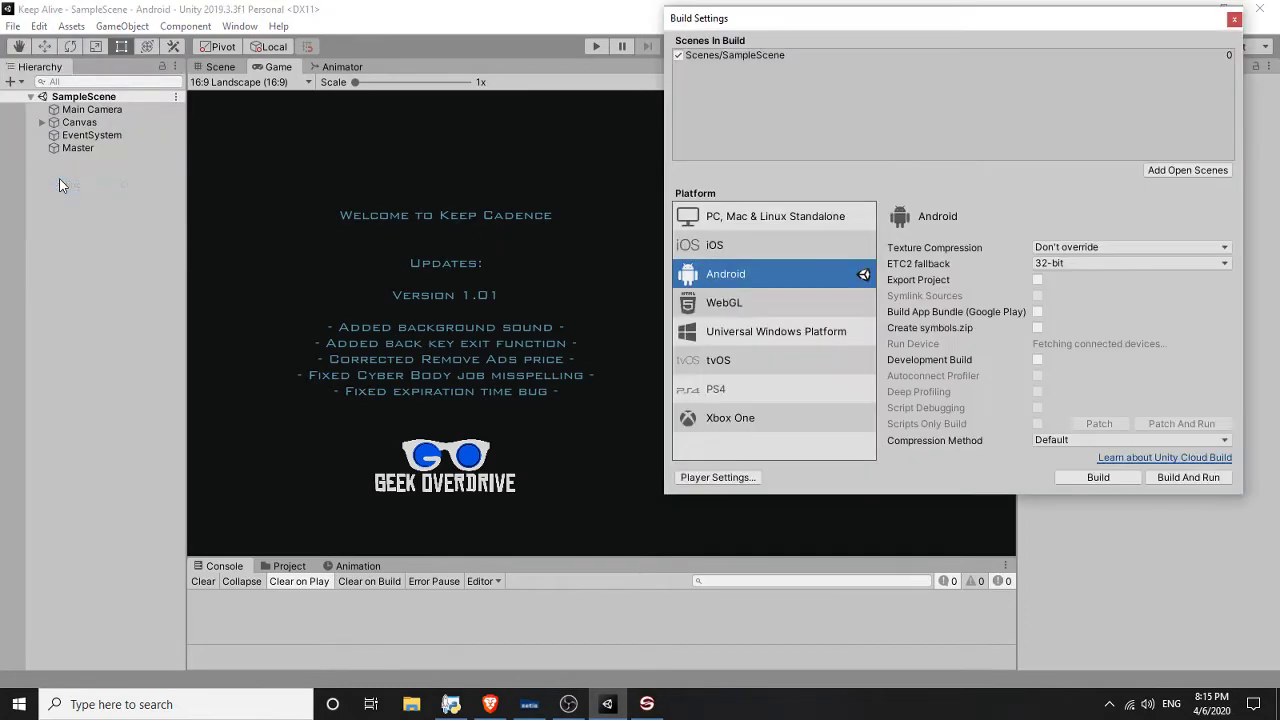
pyautogui.click(696, 476)
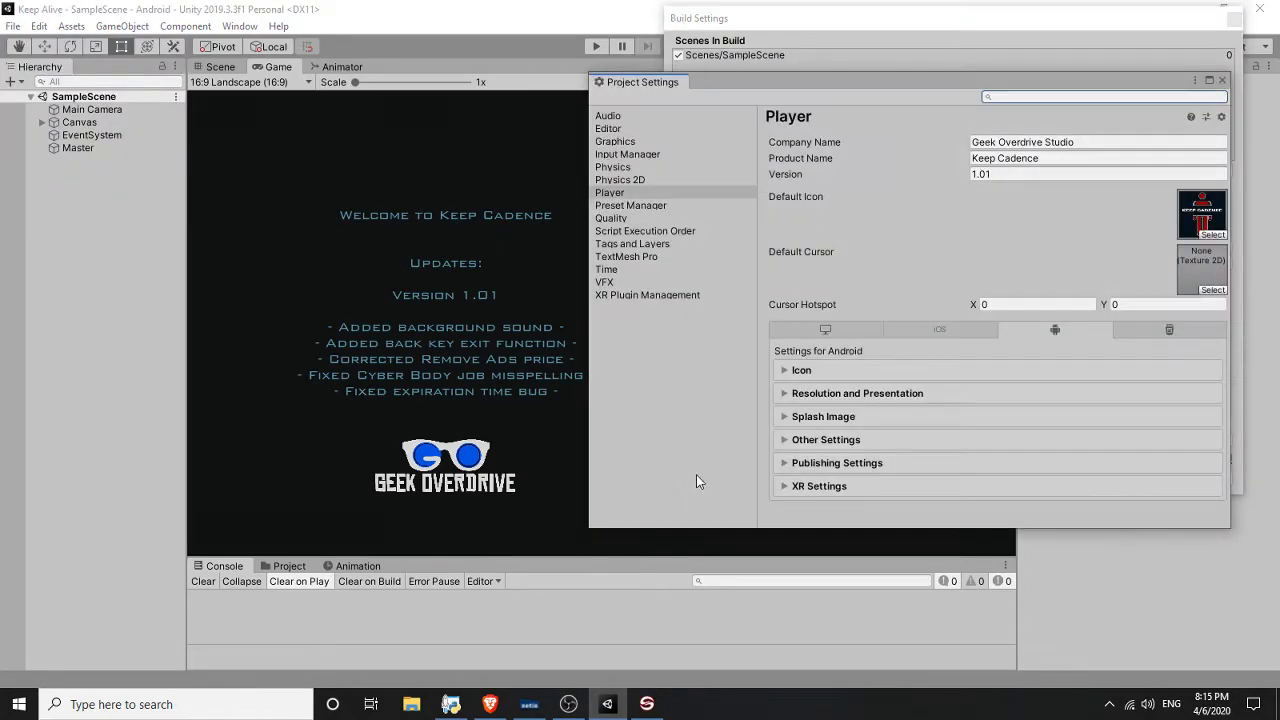
pyautogui.click(800, 463)
pyautogui.scroll(-5, 1086, 466)
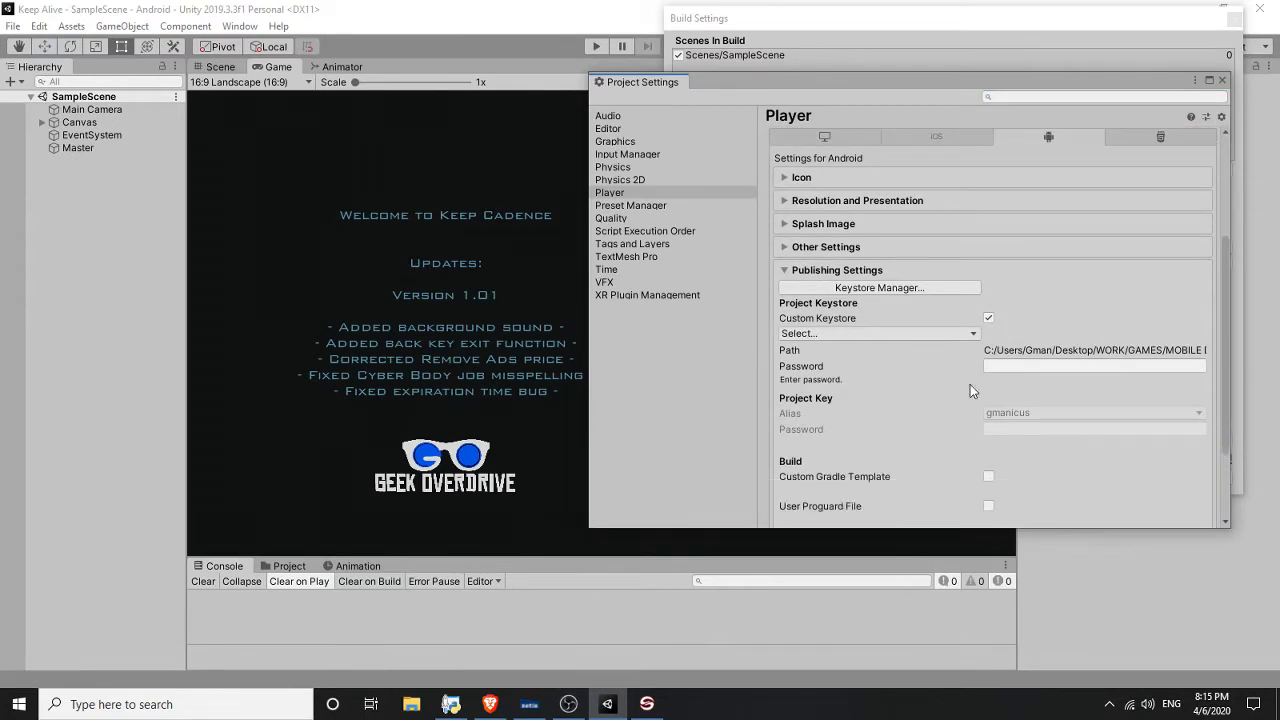
pyautogui.click(868, 289)
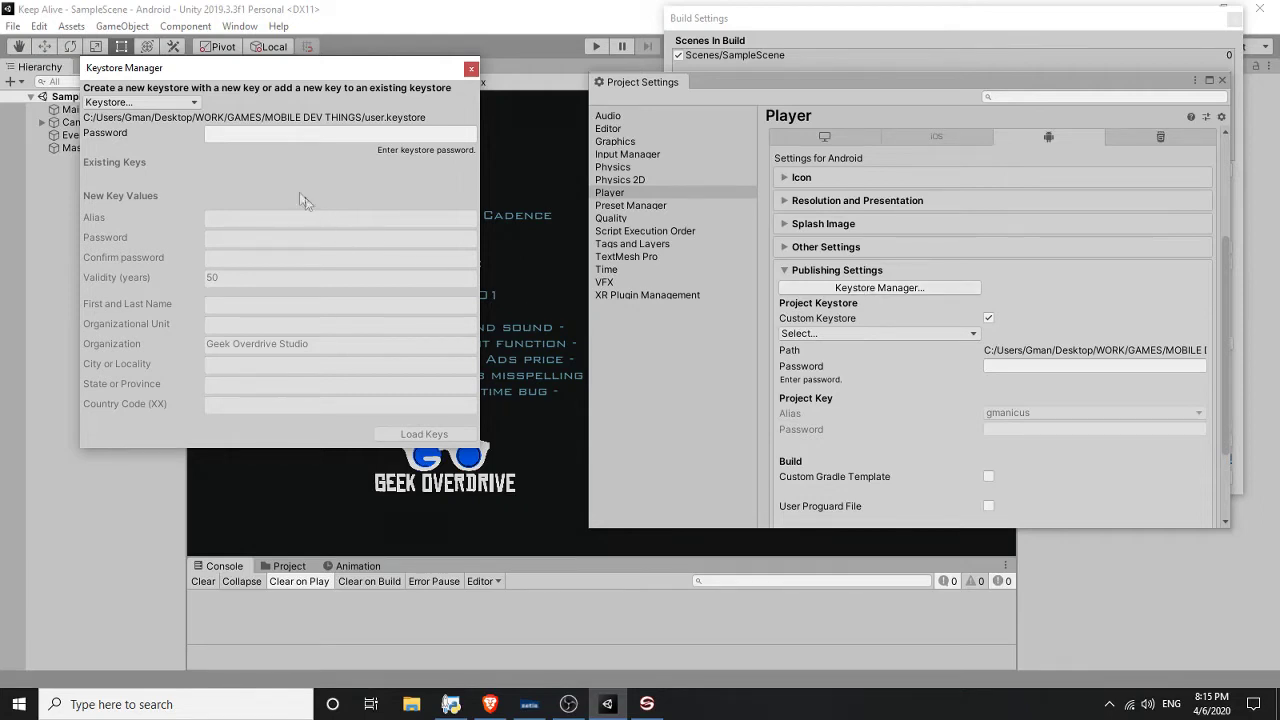
# Set up a new keystore file named demo.keystore in the MOBILE DEV THINGS folder.
pyautogui.click(178, 104)
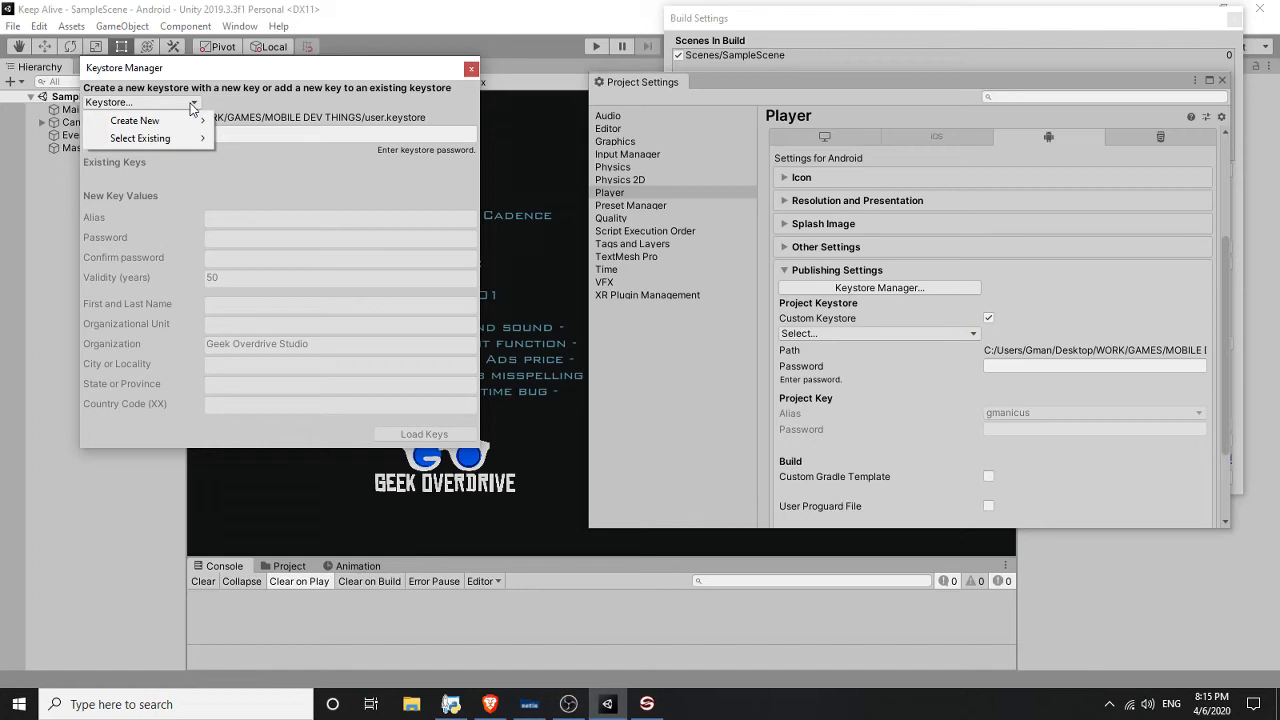
pyautogui.moveTo(197, 123)
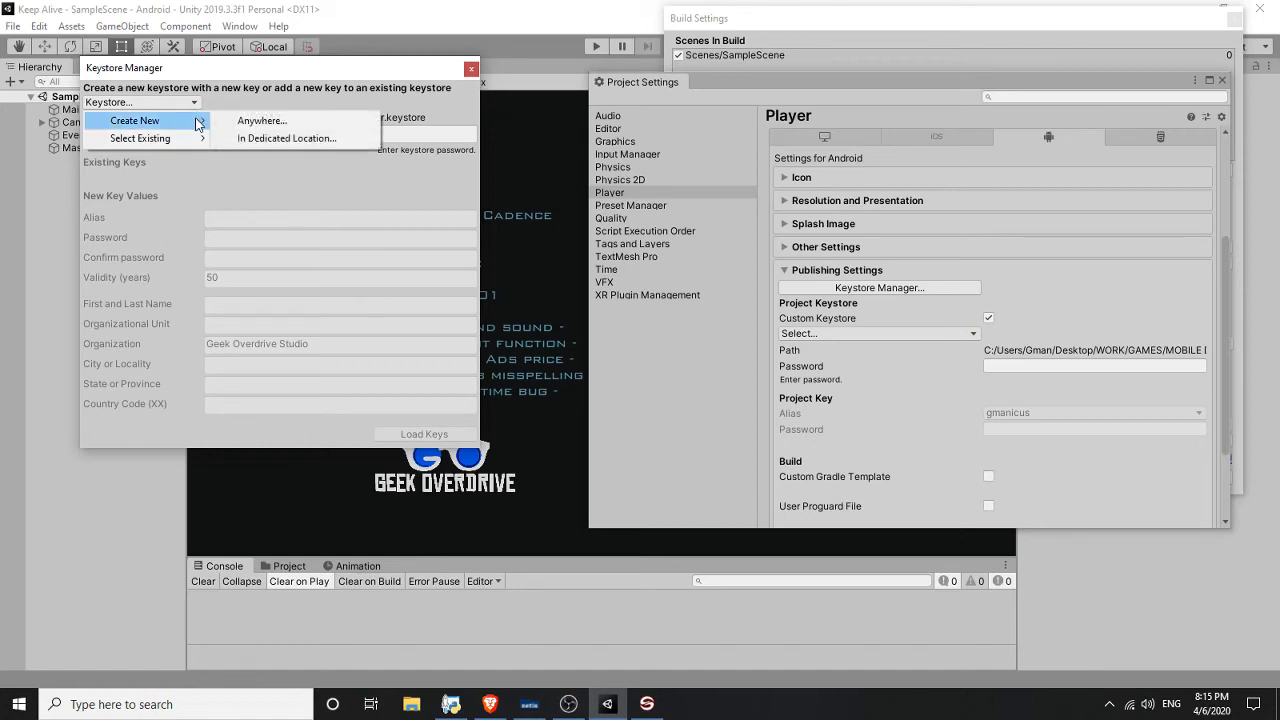
pyautogui.click(238, 121)
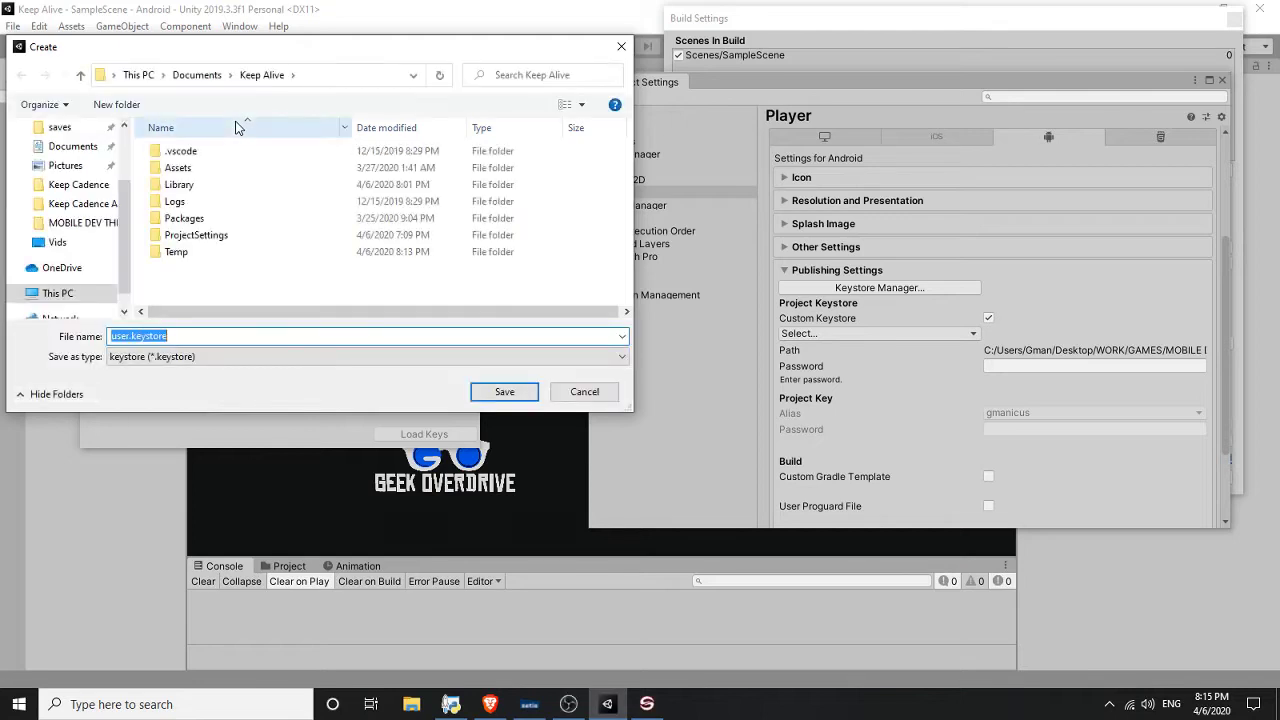
pyautogui.click(104, 227)
pyautogui.doubleClick(130, 336)
pyautogui.moveTo(130, 336); pyautogui.dragTo(106, 336)
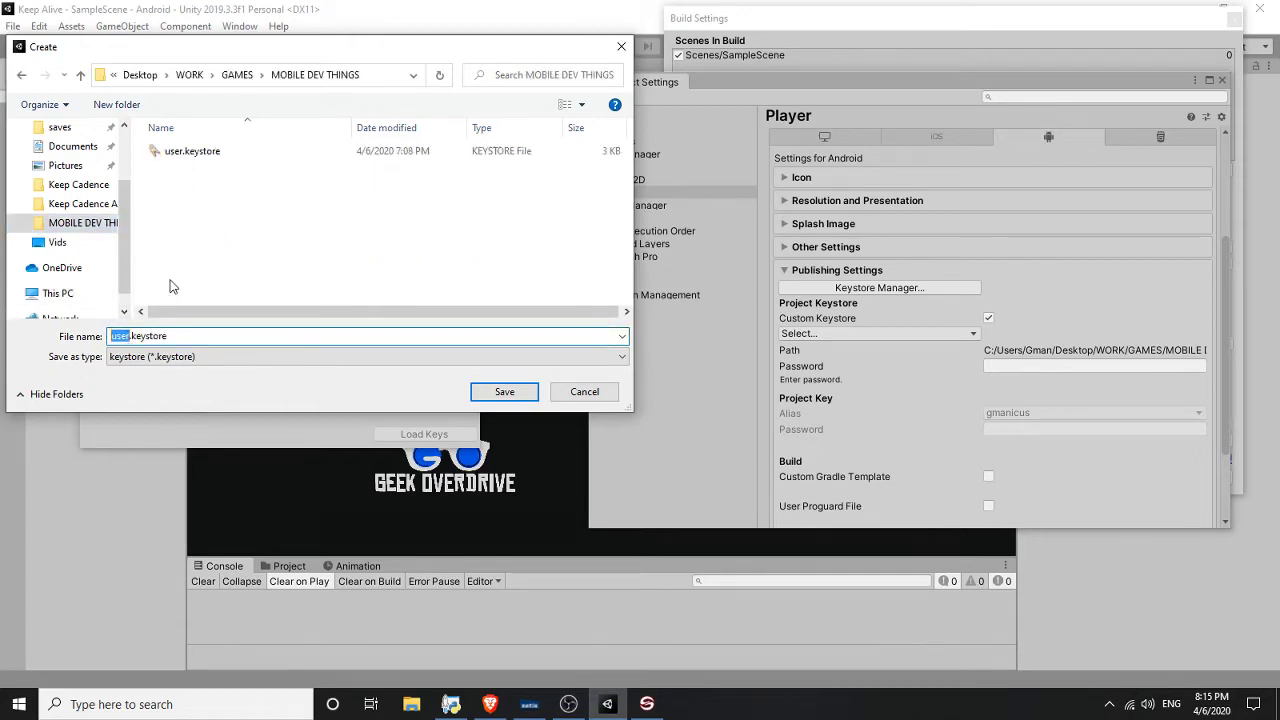
pyautogui.write('demo')
pyautogui.press('Return')
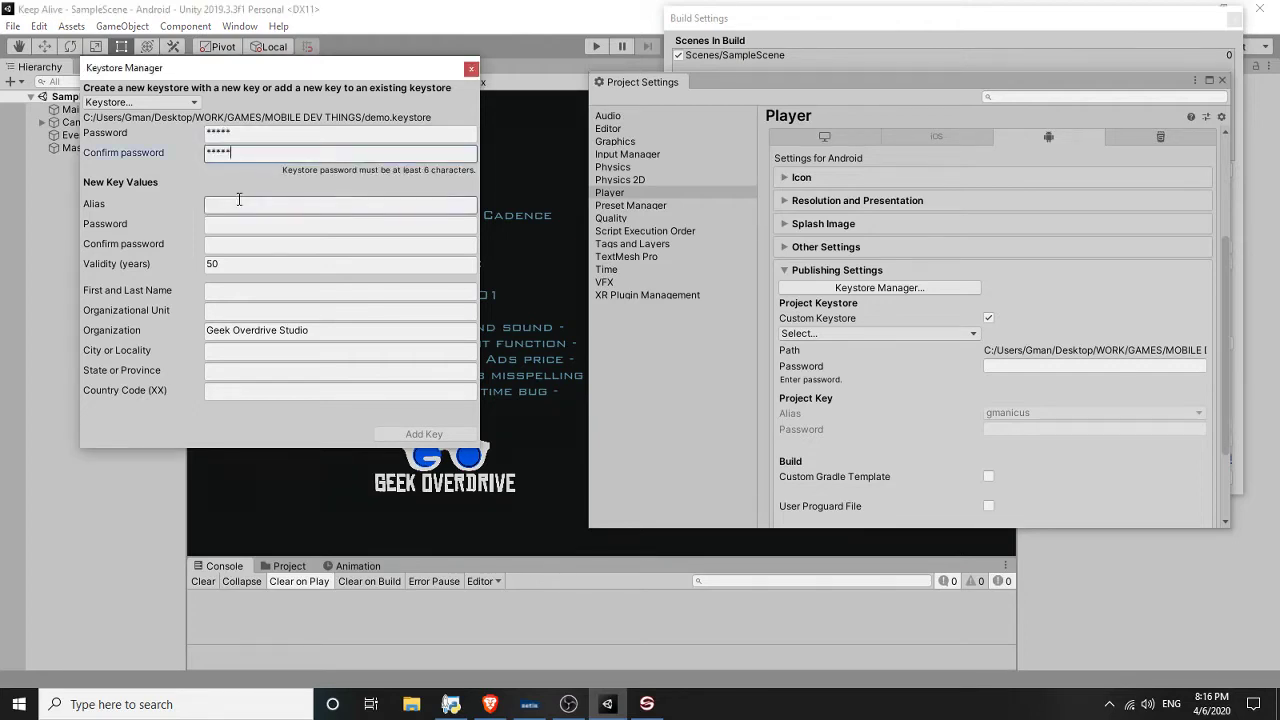
# Set the new key's alias to gmanicus and enter and confirm the key password.
pyautogui.click(240, 202)
pyautogui.write('gmanicus')
pyautogui.press('Tab')
pyautogui.write('*****')
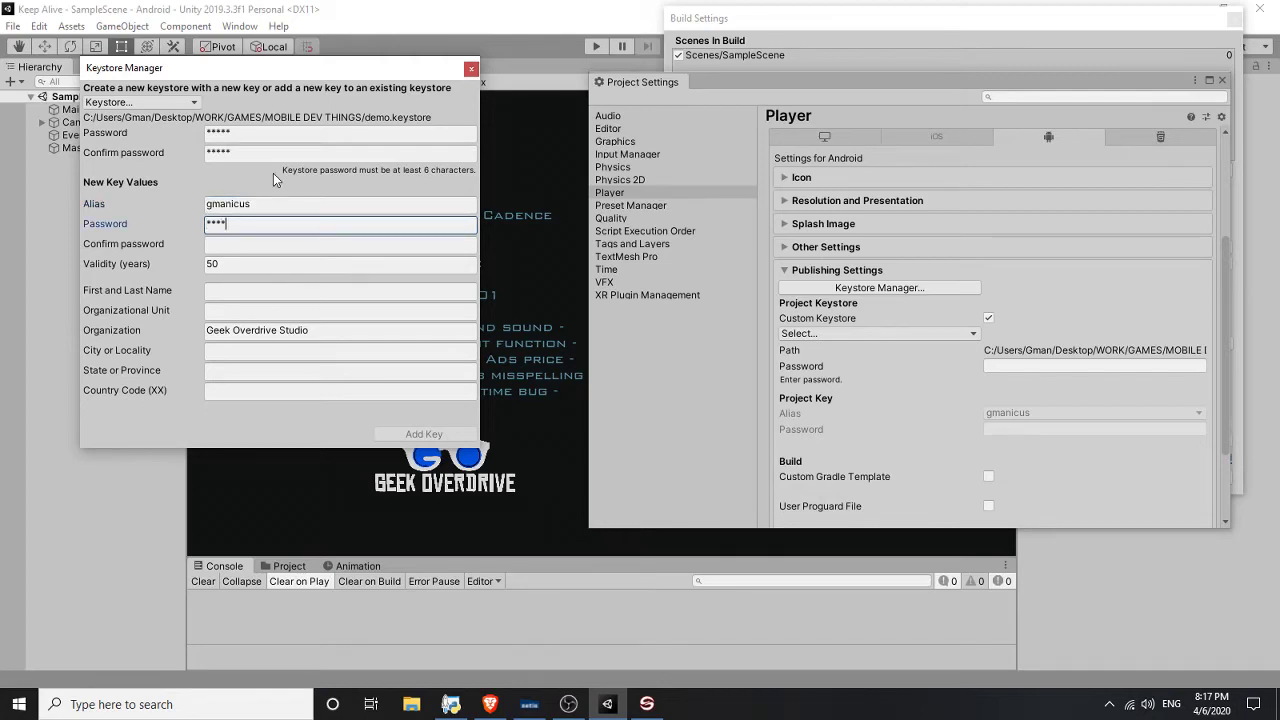
pyautogui.click(257, 248)
pyautogui.write('*****')
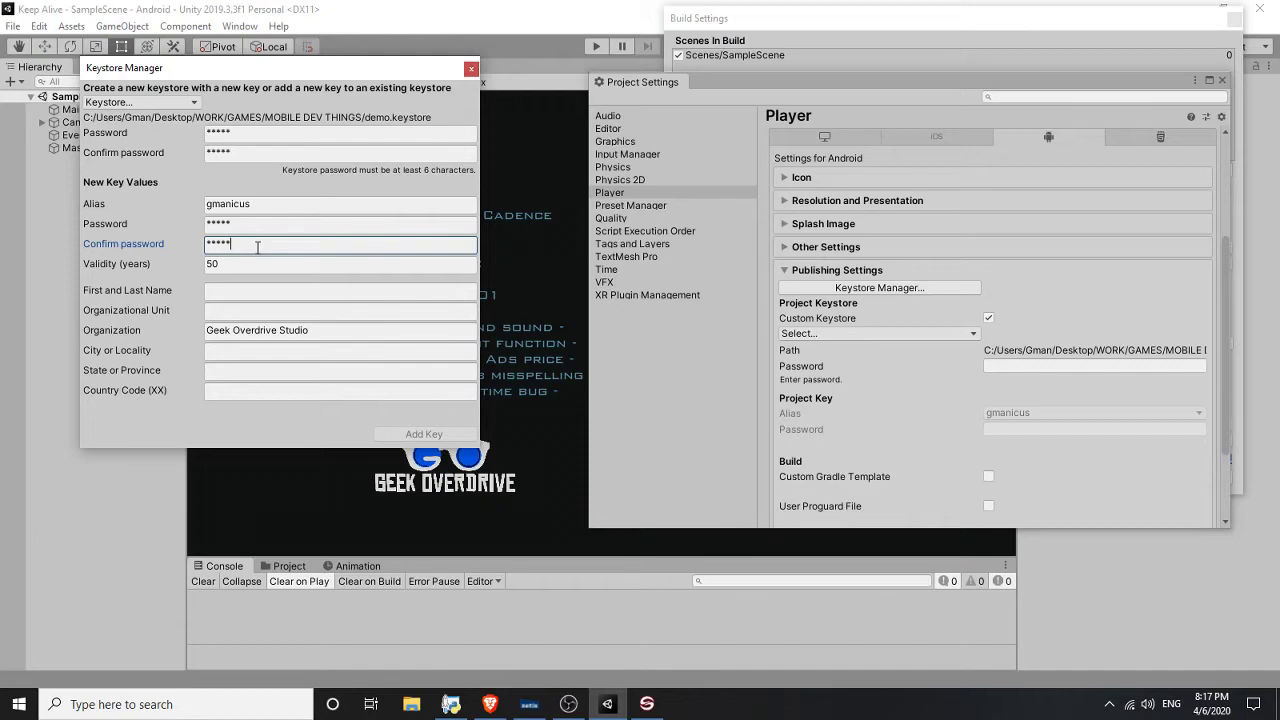
# Enter the key holder's first and last name, keeping Geek Overdrive Studio as the organization.
pyautogui.click(230, 285)
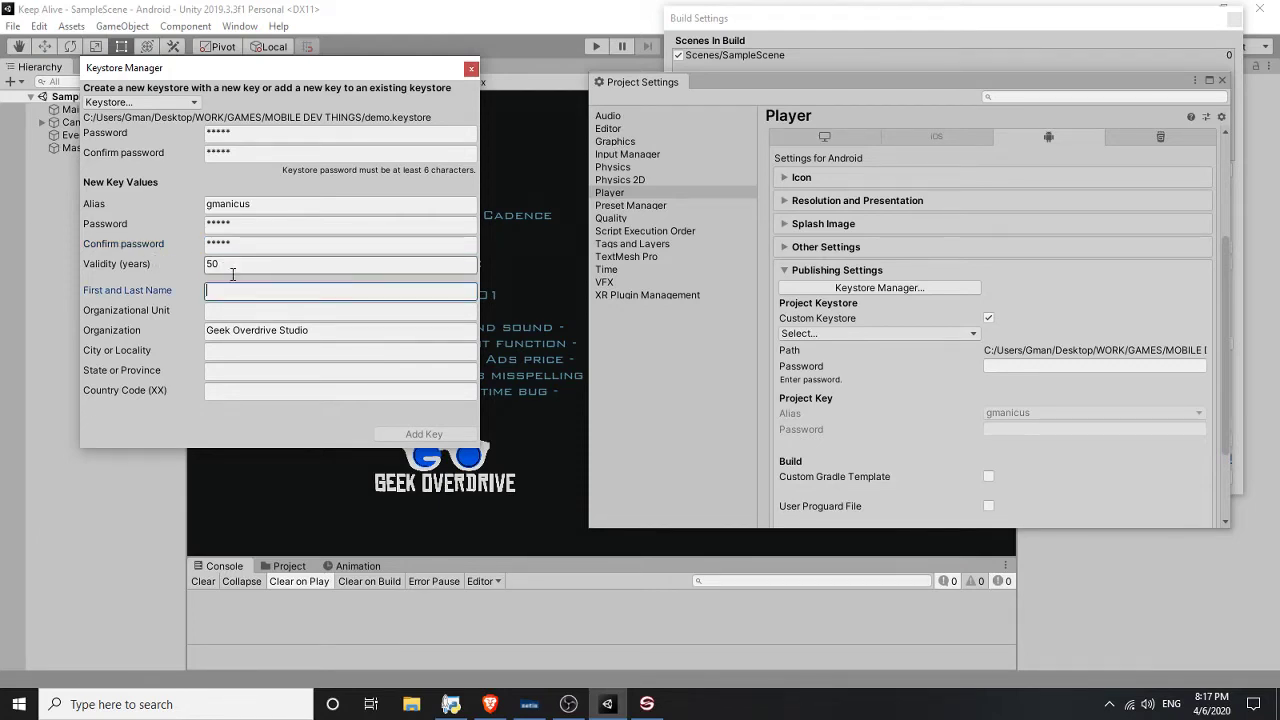
pyautogui.write('James Bond')
pyautogui.press('Tab')
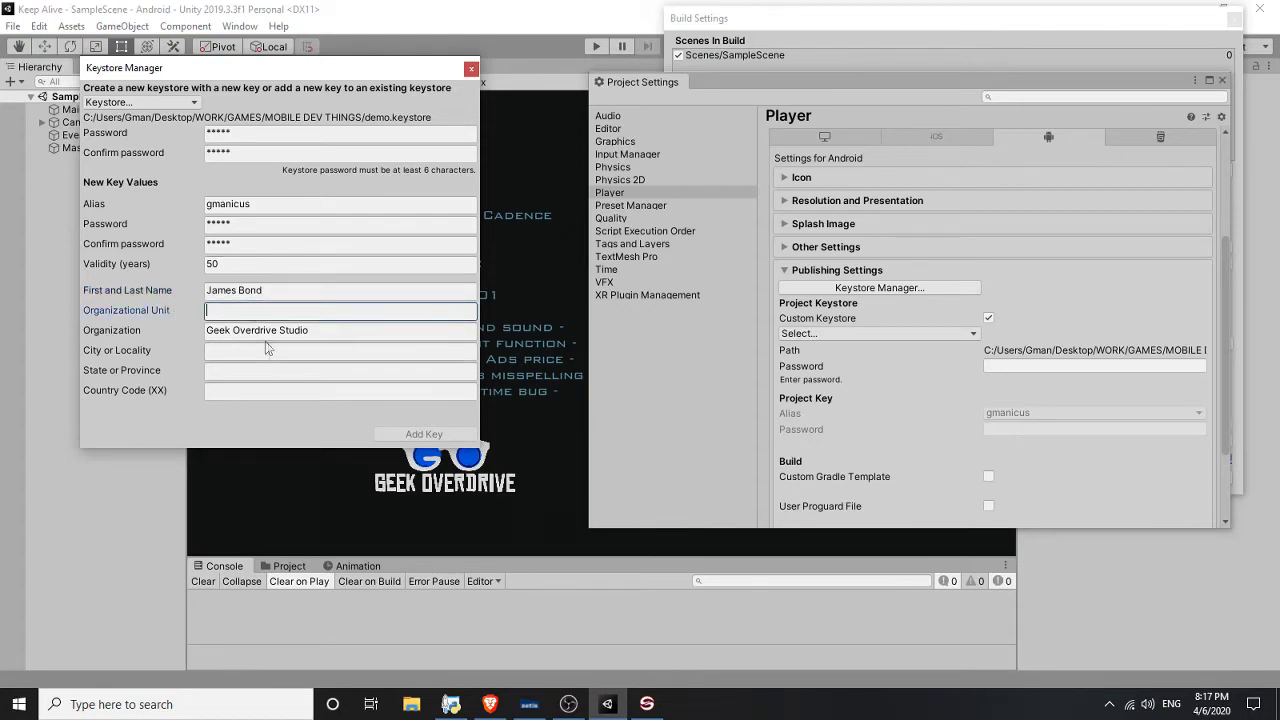
pyautogui.click(315, 331)
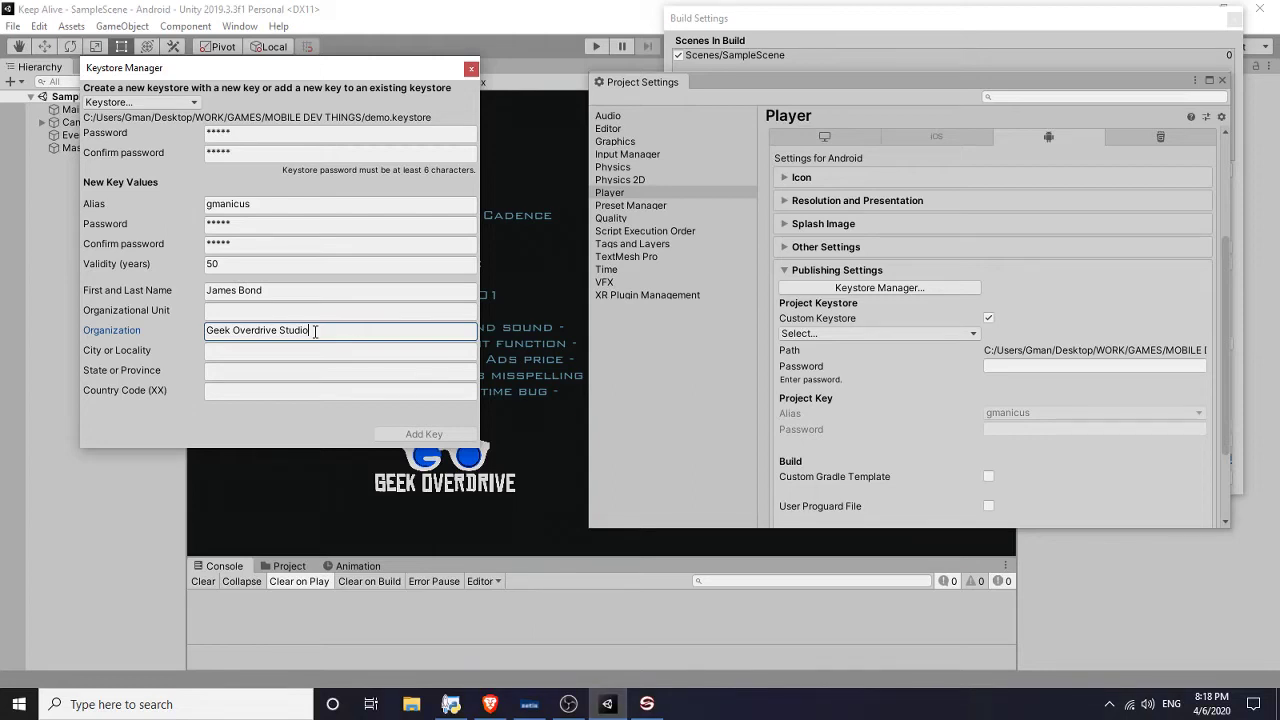
# Fill in the key's city, state Illinois and country code US, and close the Keystore Manager and settings without adding the key.
pyautogui.click(277, 352)
pyautogui.write('James Bond City')
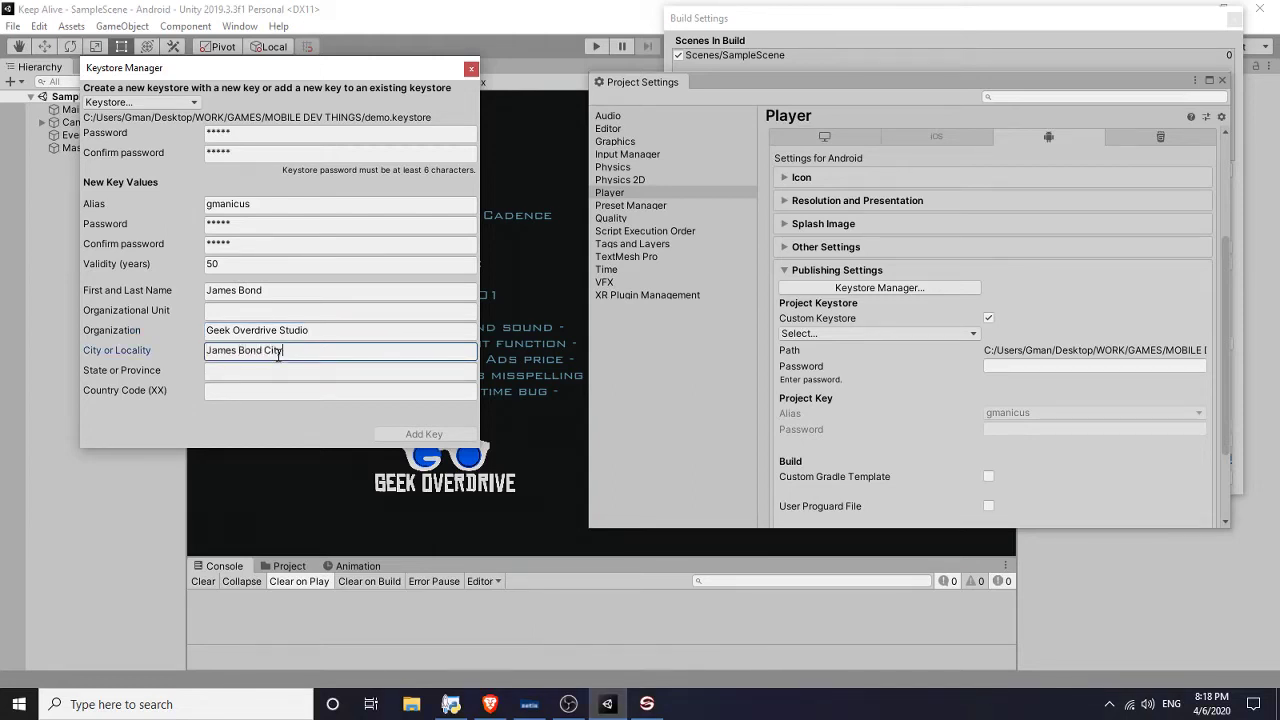
pyautogui.press('Tab')
pyautogui.write('Illinois')
pyautogui.press('Tab')
pyautogui.write('+1')
pyautogui.hotkey('ctrl', 'a')
pyautogui.write('US')
pyautogui.press('Tab')
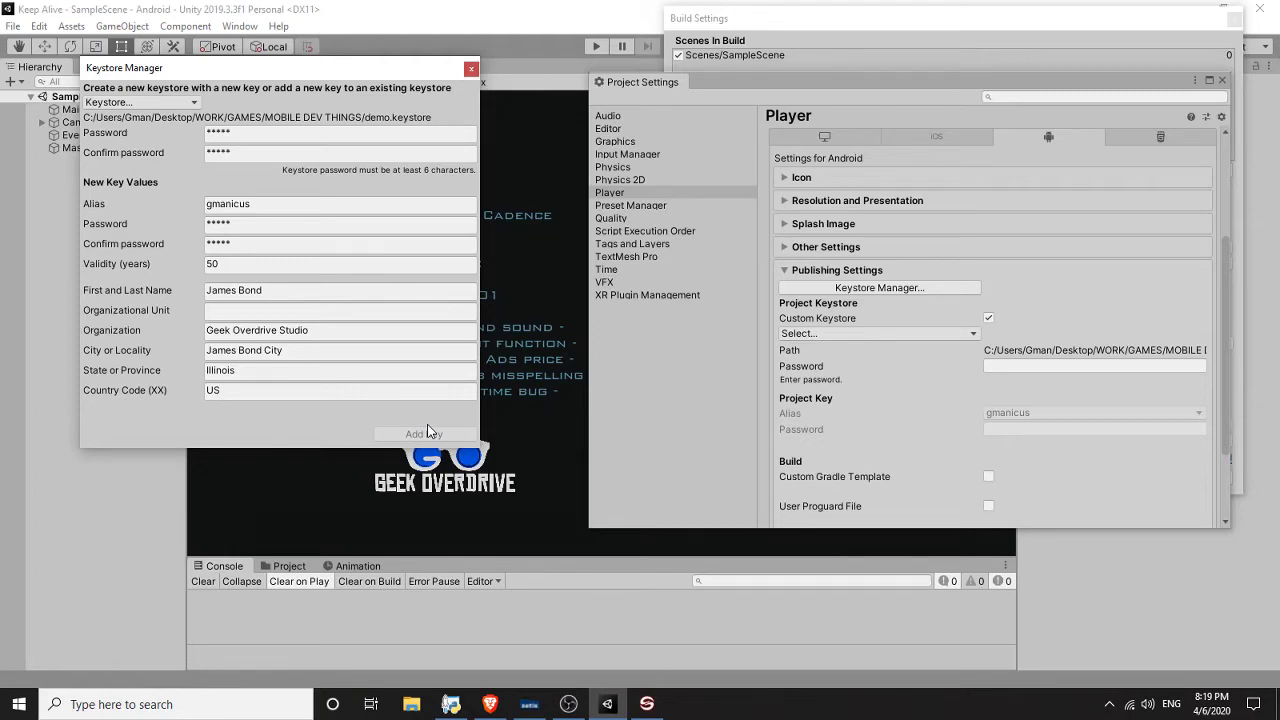
pyautogui.click(471, 70)
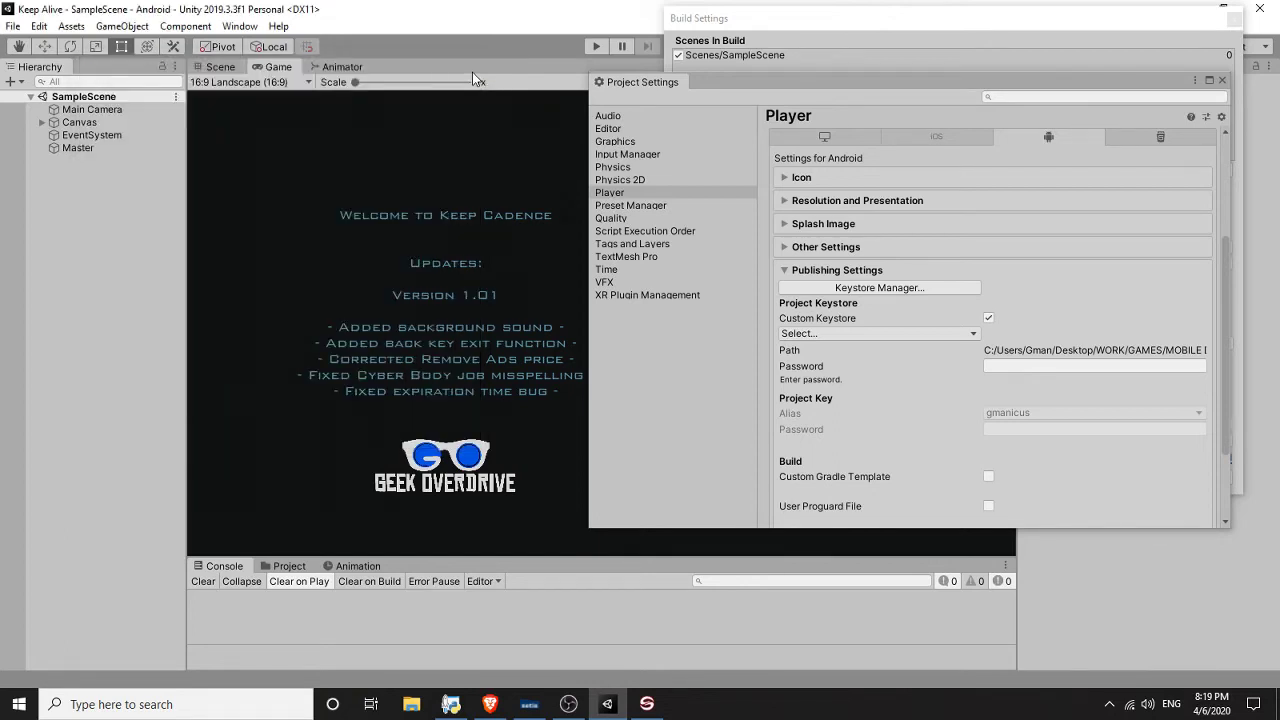
pyautogui.click(1226, 81)
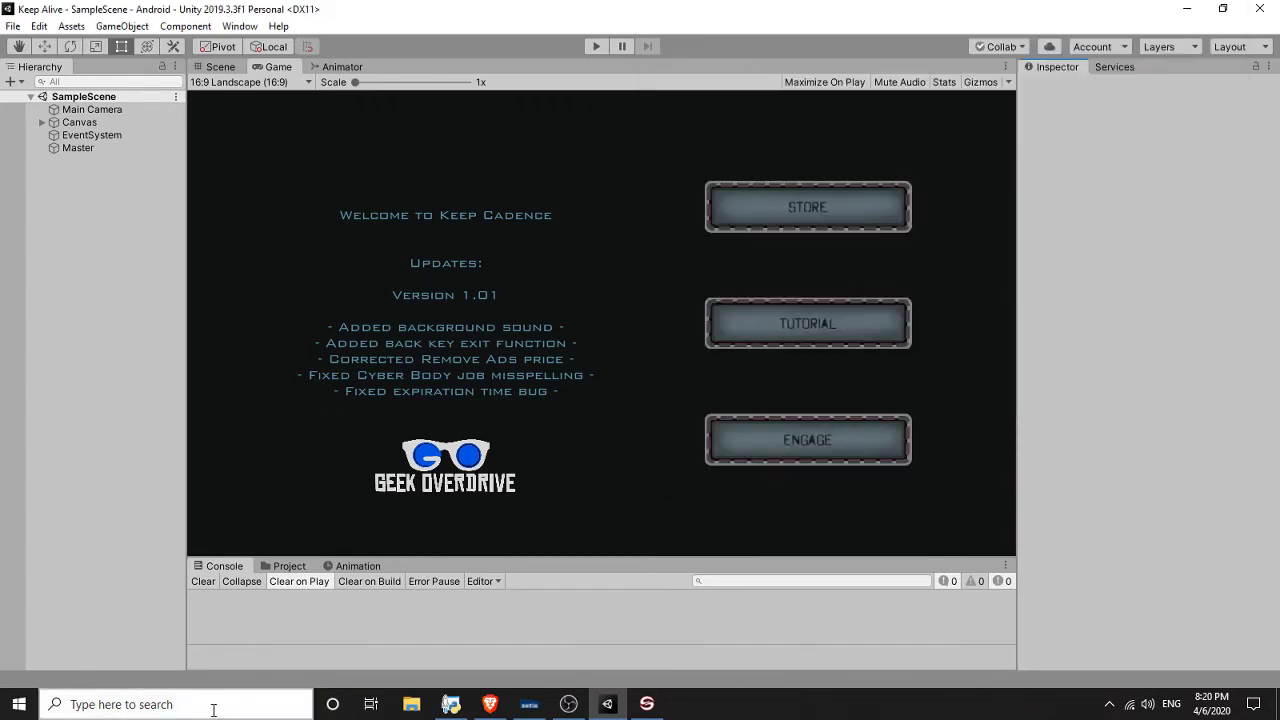
# Find and launch the KeyStore Explorer application.
pyautogui.click(213, 704)
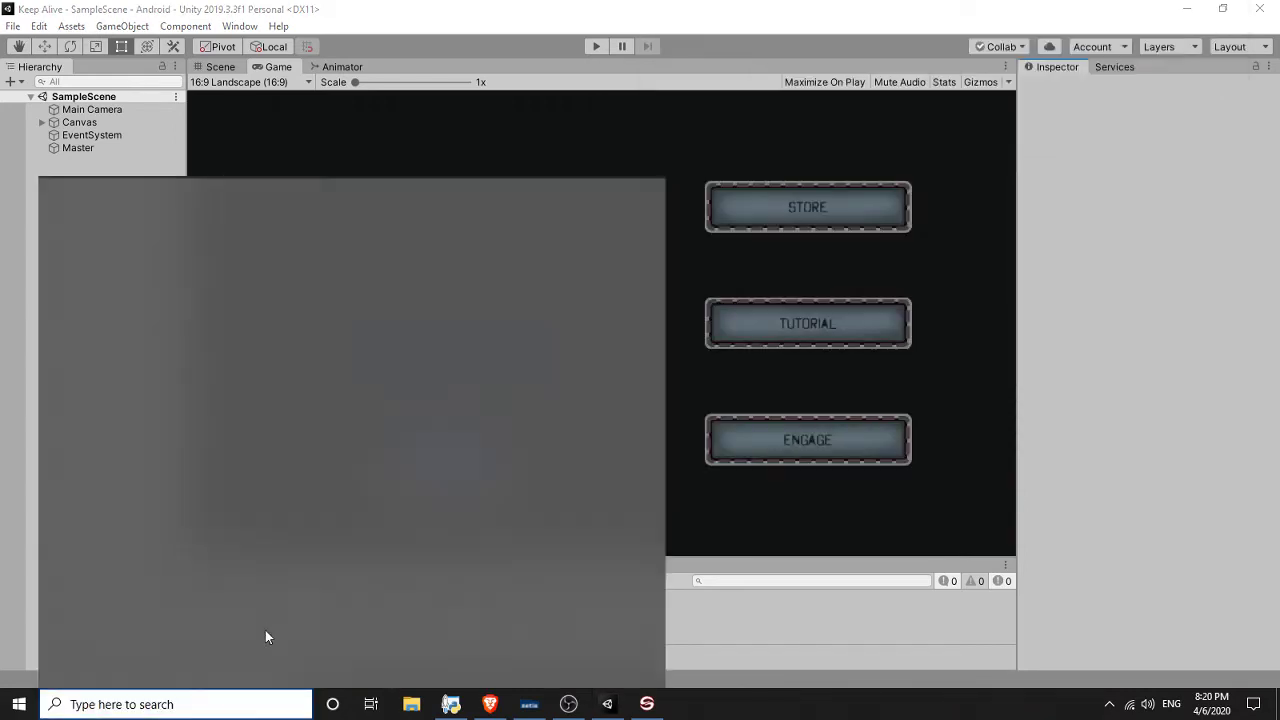
pyautogui.write('keystore')
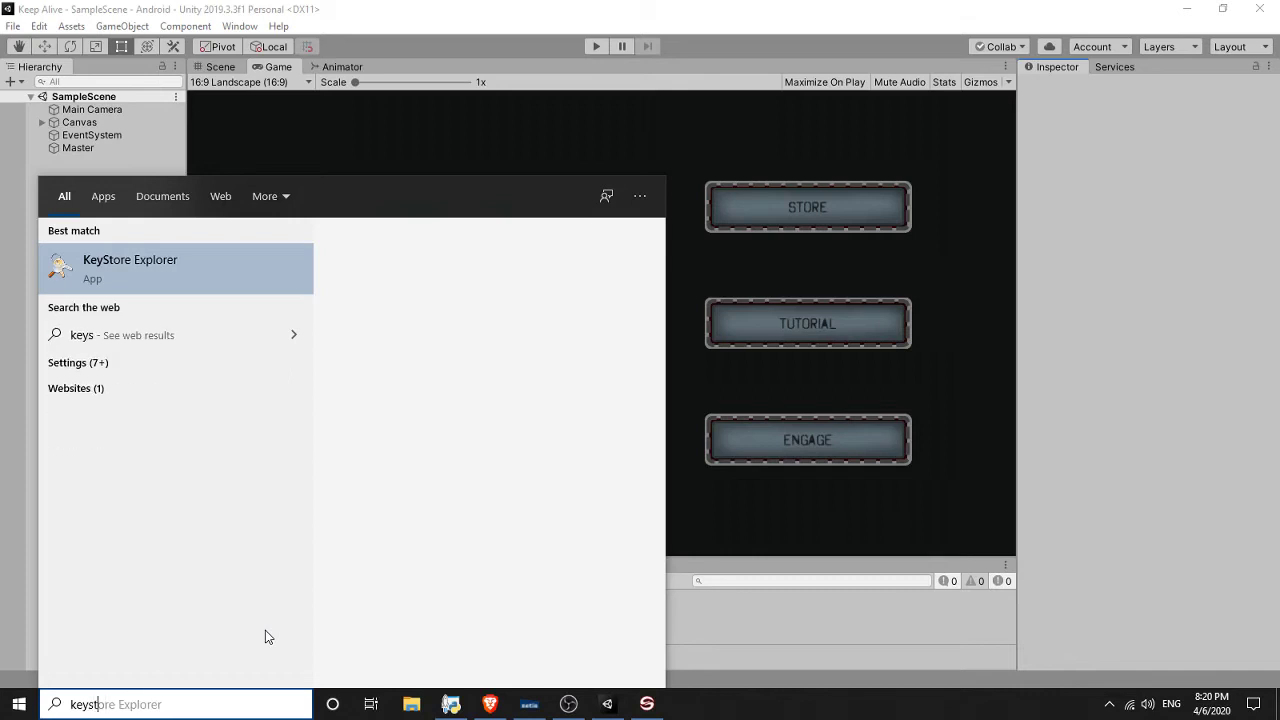
pyautogui.click(203, 276)
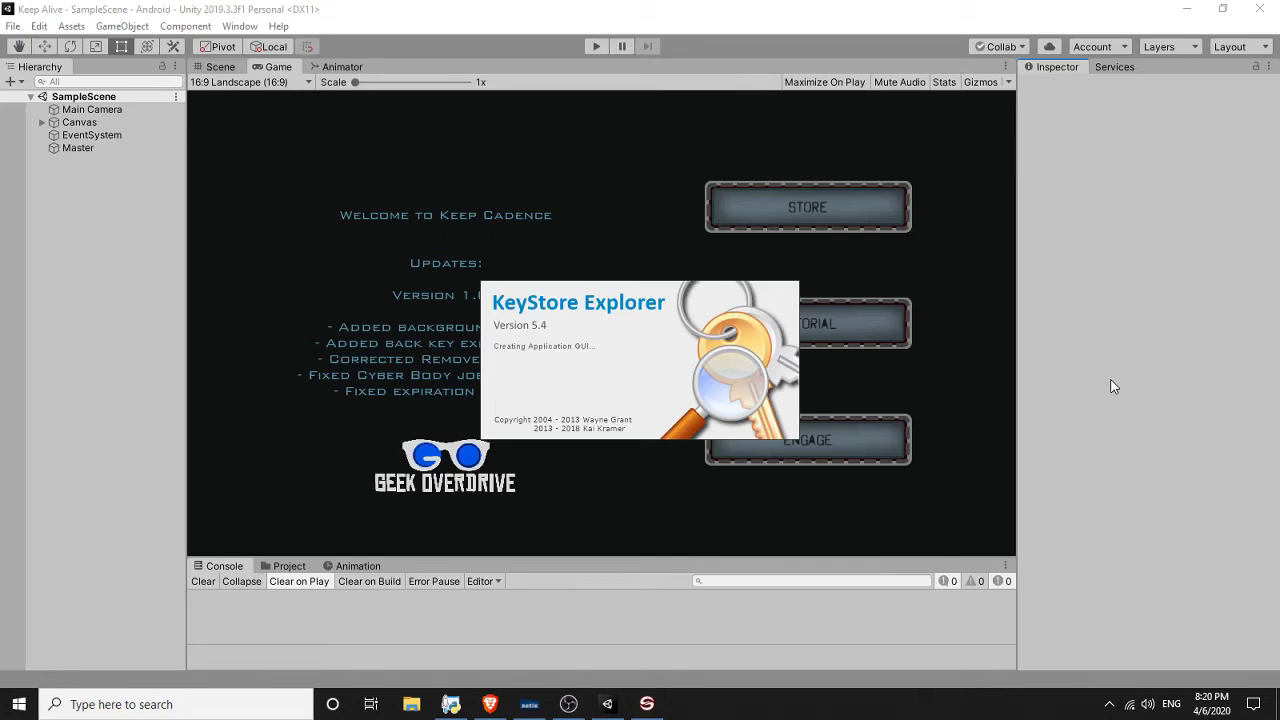
# Open the existing user.keystore file and unlock it with the keystore password.
pyautogui.click(370, 155)
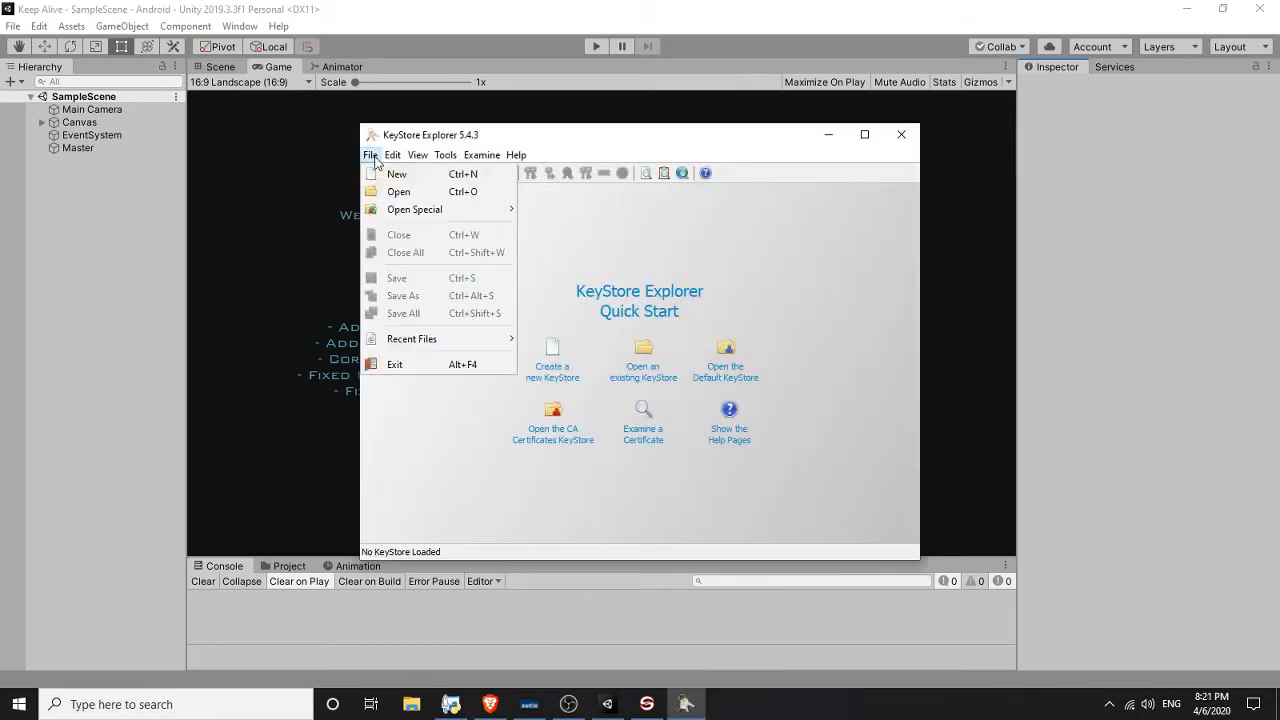
pyautogui.click(397, 191)
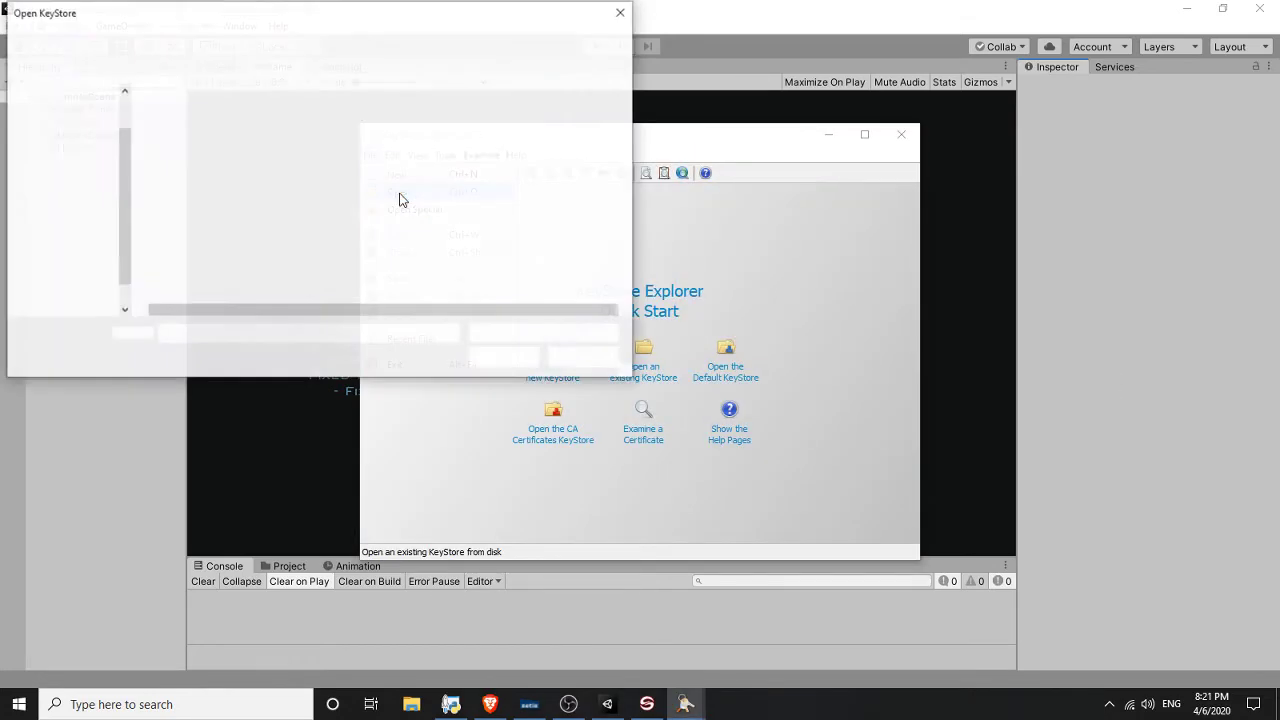
pyautogui.doubleClick(245, 118)
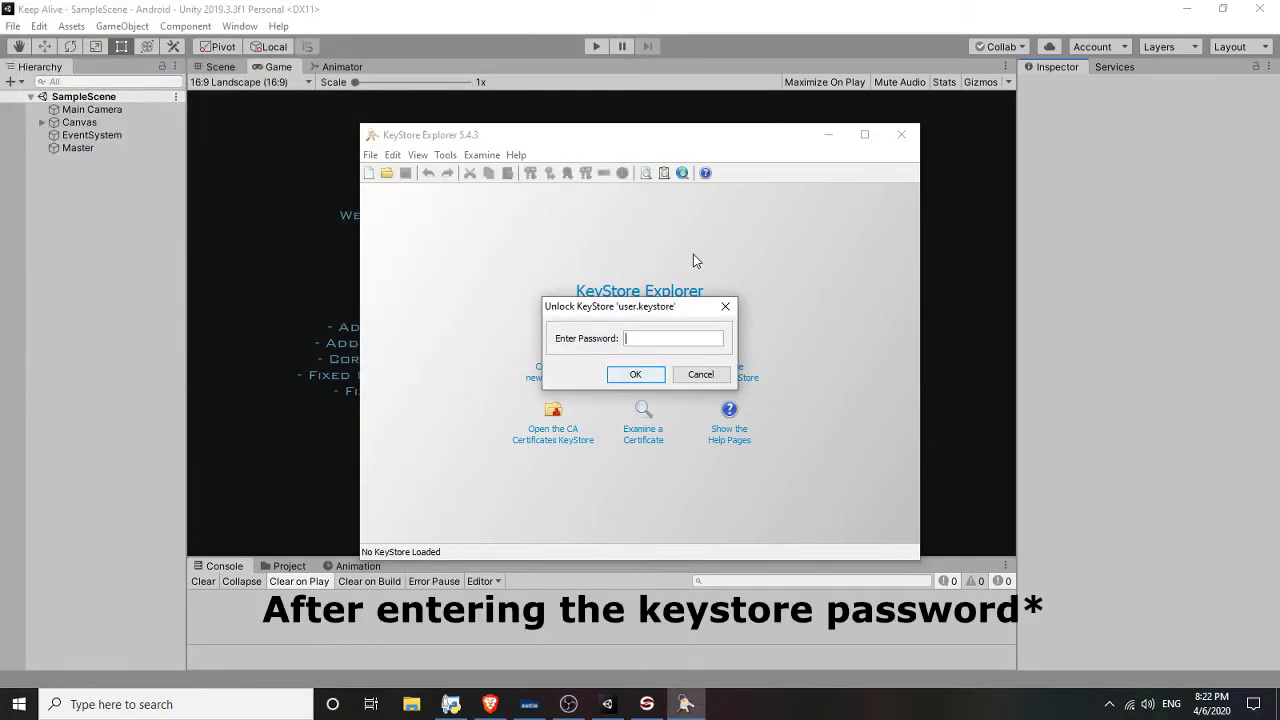
pyautogui.write('********')
pyautogui.press('Return')
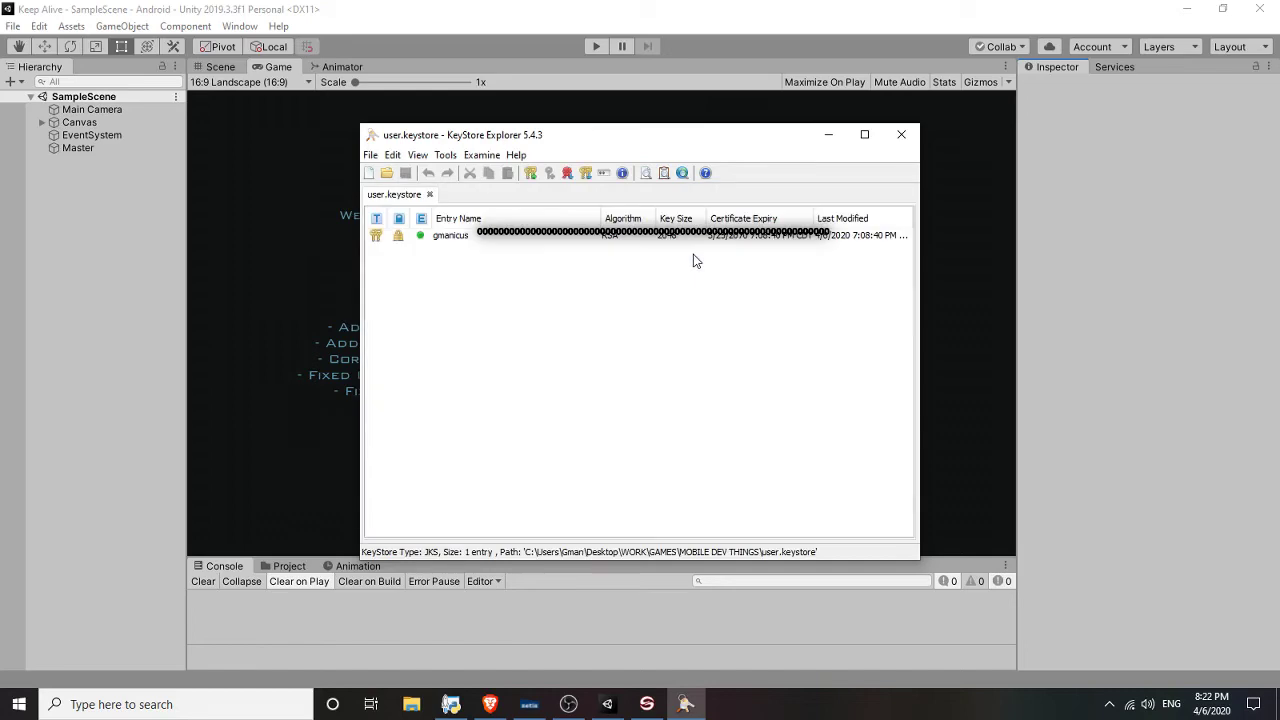
# Display the gmanicus entry's certificate in PEM form and open its file export, cancelling without saving.
pyautogui.doubleClick(592, 240)
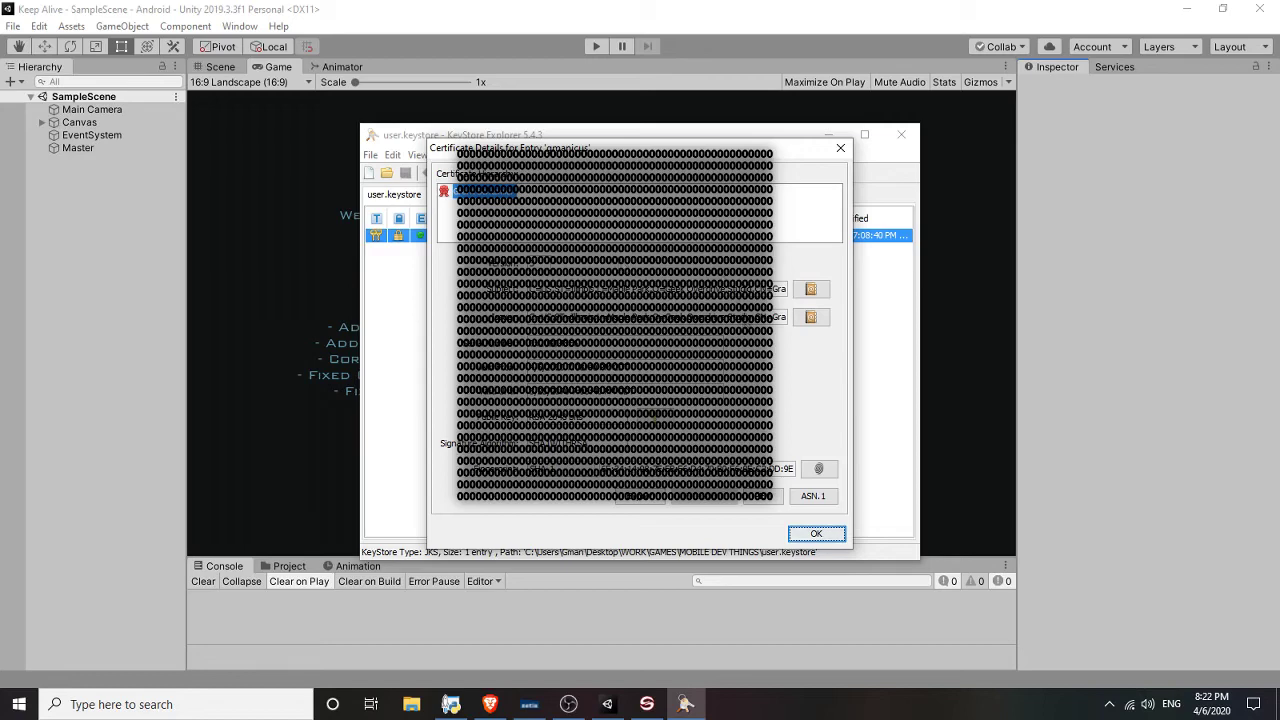
pyautogui.click(762, 496)
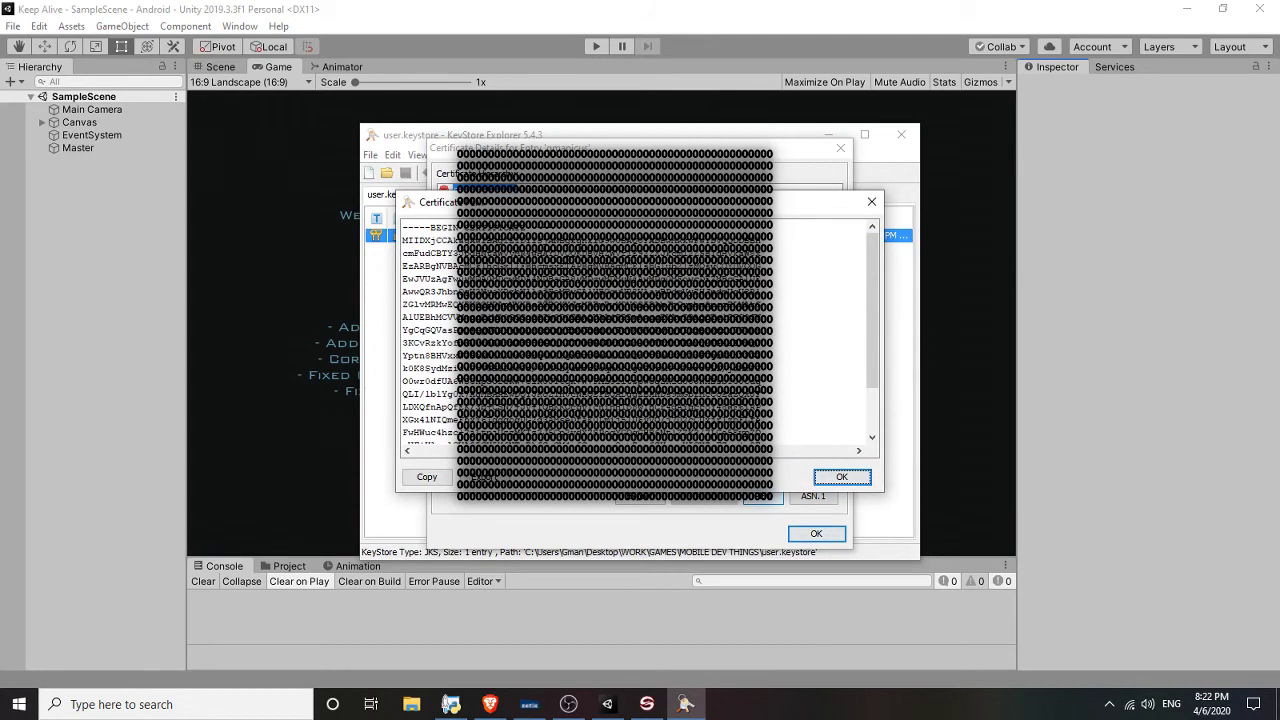
pyautogui.click(490, 478)
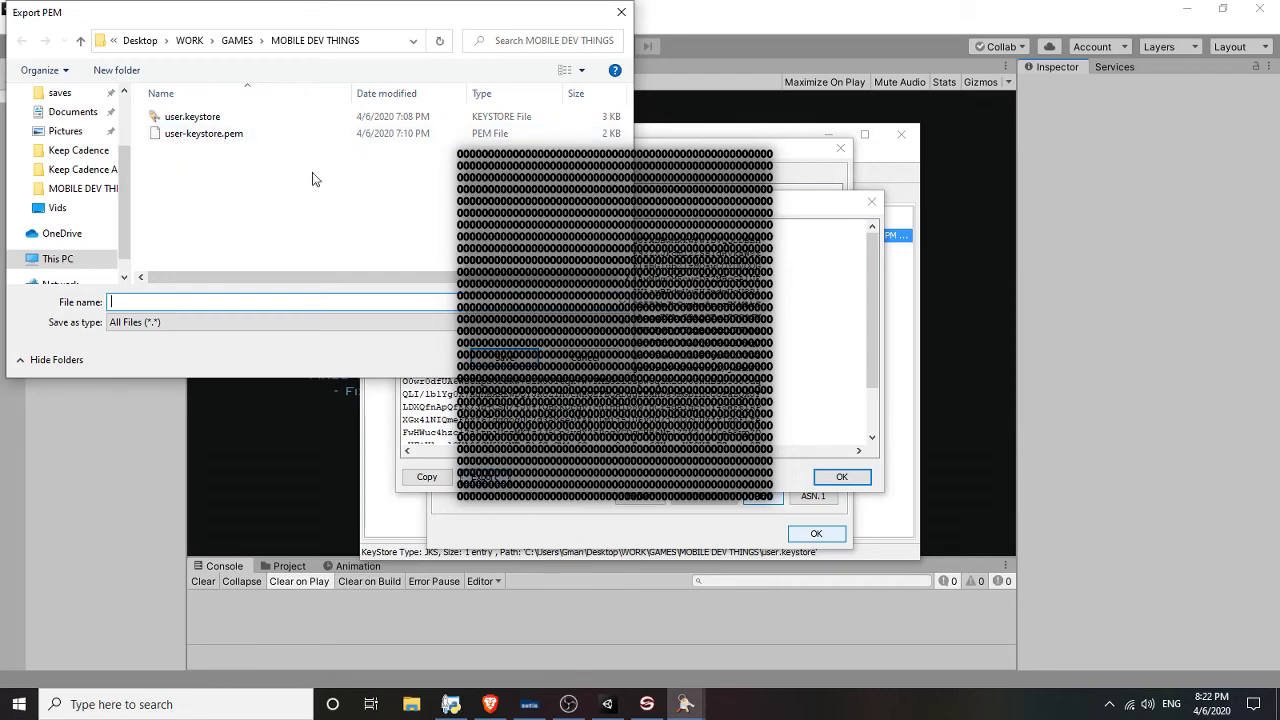
pyautogui.click(606, 356)
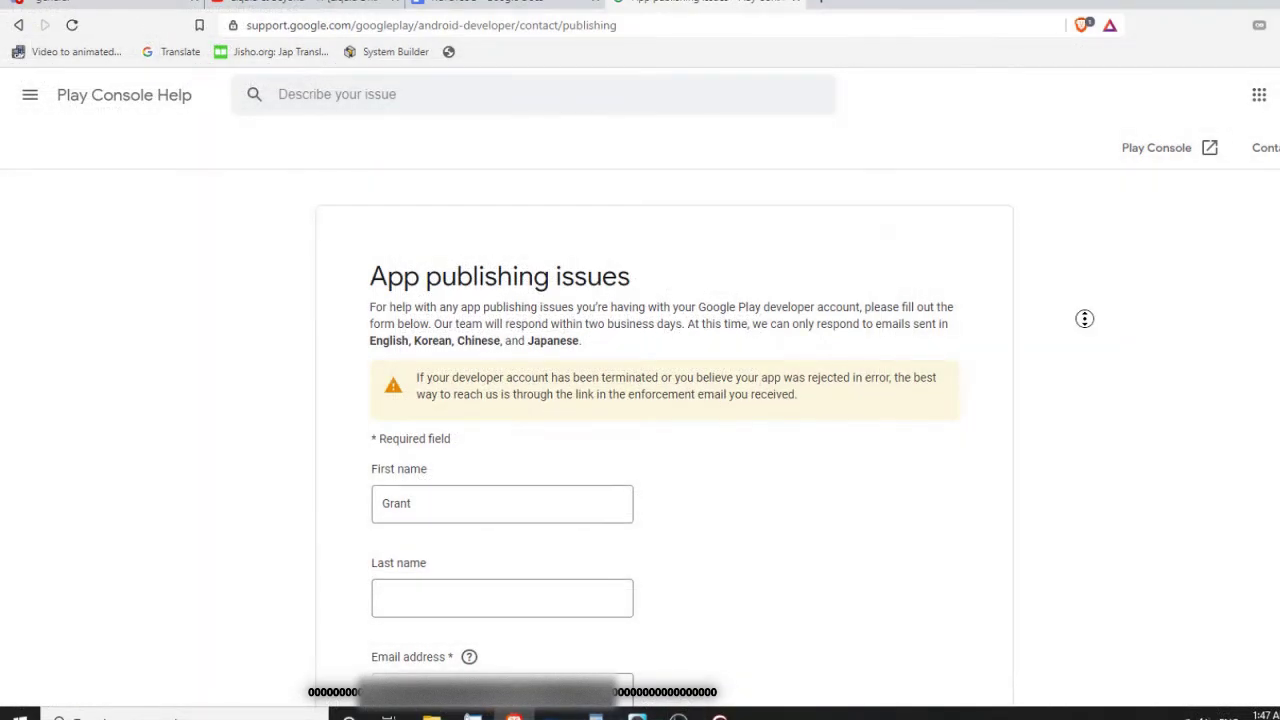
# Review the App publishing issues form from the contact and app details through the issue options, help description, attachment and submission sections.
pyautogui.scroll(-1, 1083, 346)
pyautogui.scroll(-1, 1083, 346)
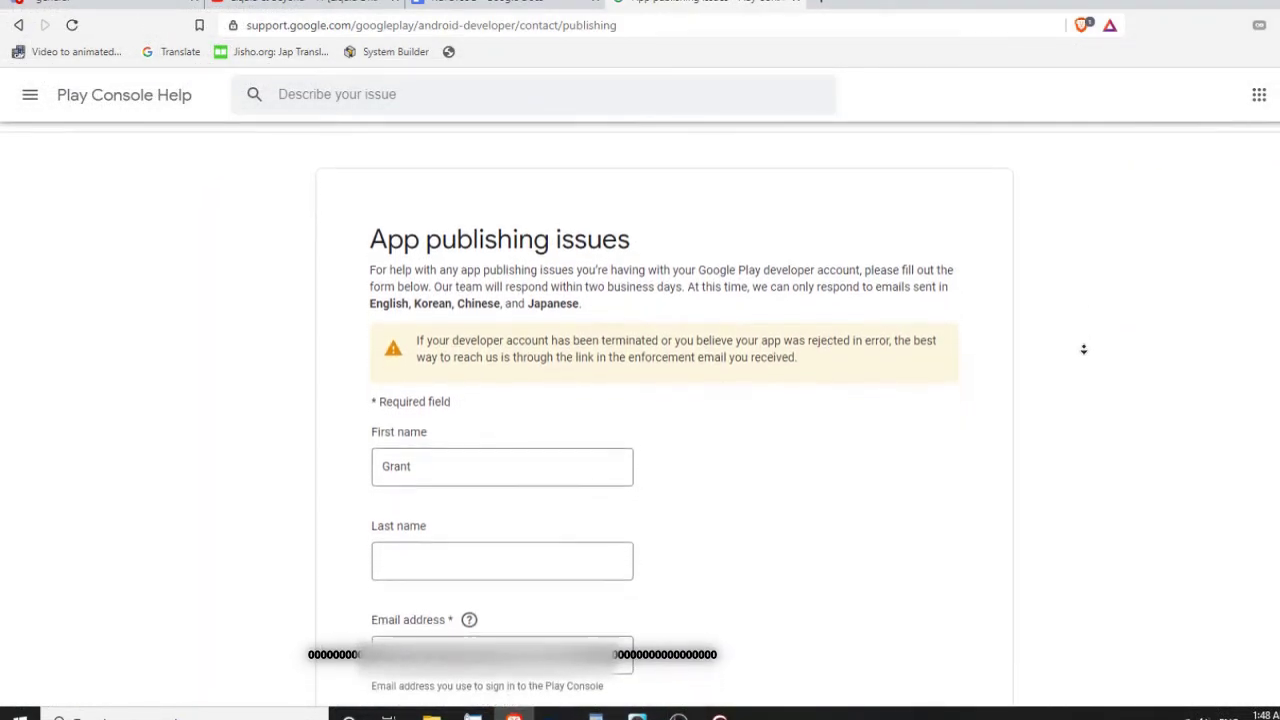
pyautogui.scroll(-1, 1083, 350)
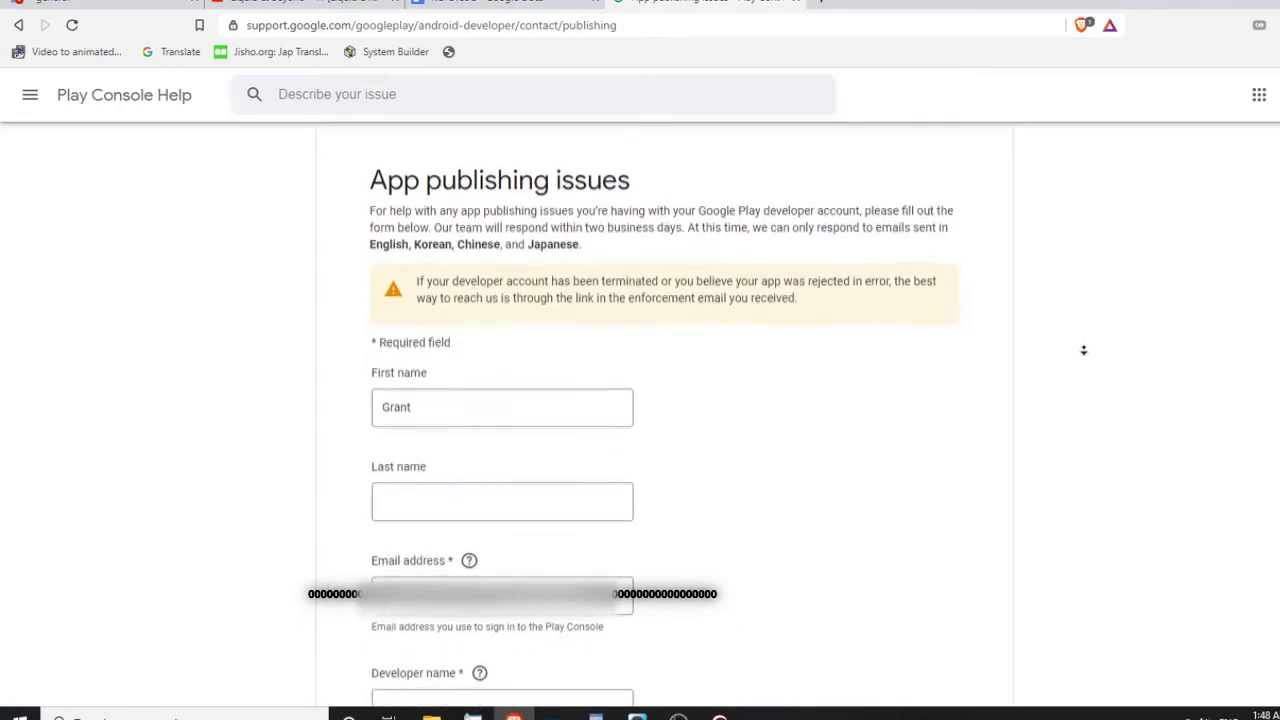
pyautogui.scroll(-1, 1083, 350)
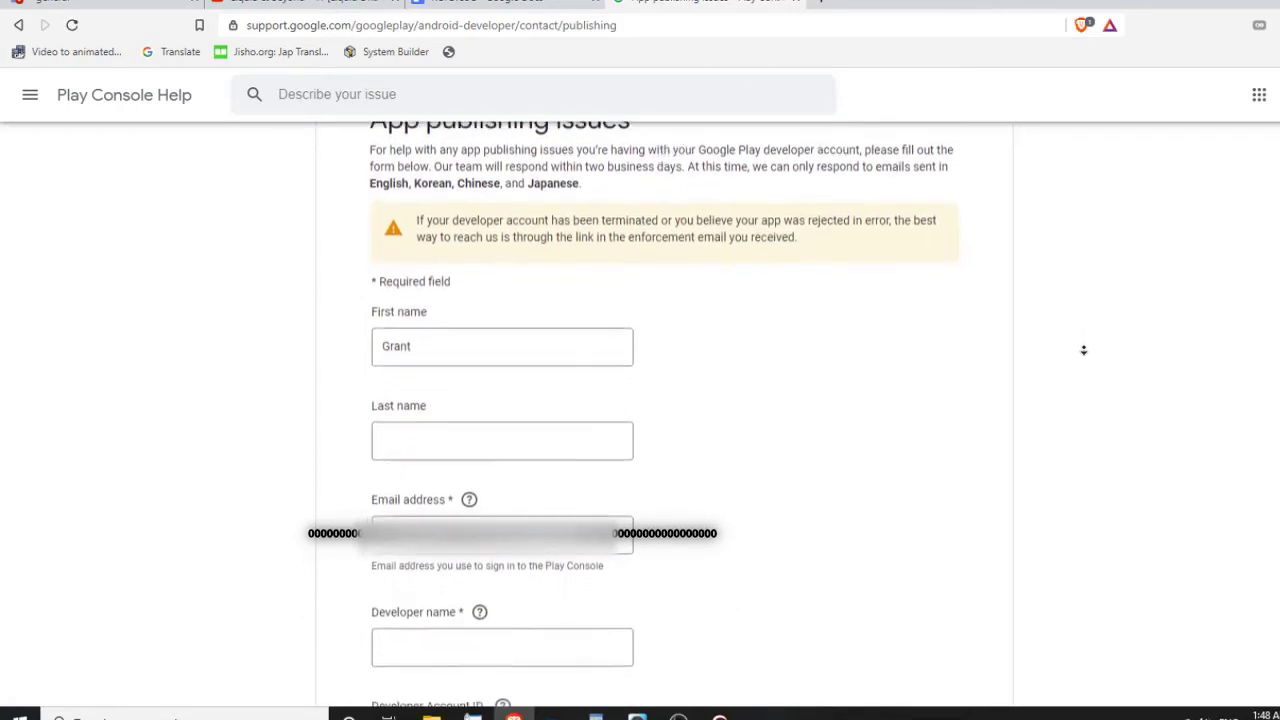
pyautogui.scroll(-1, 1083, 350)
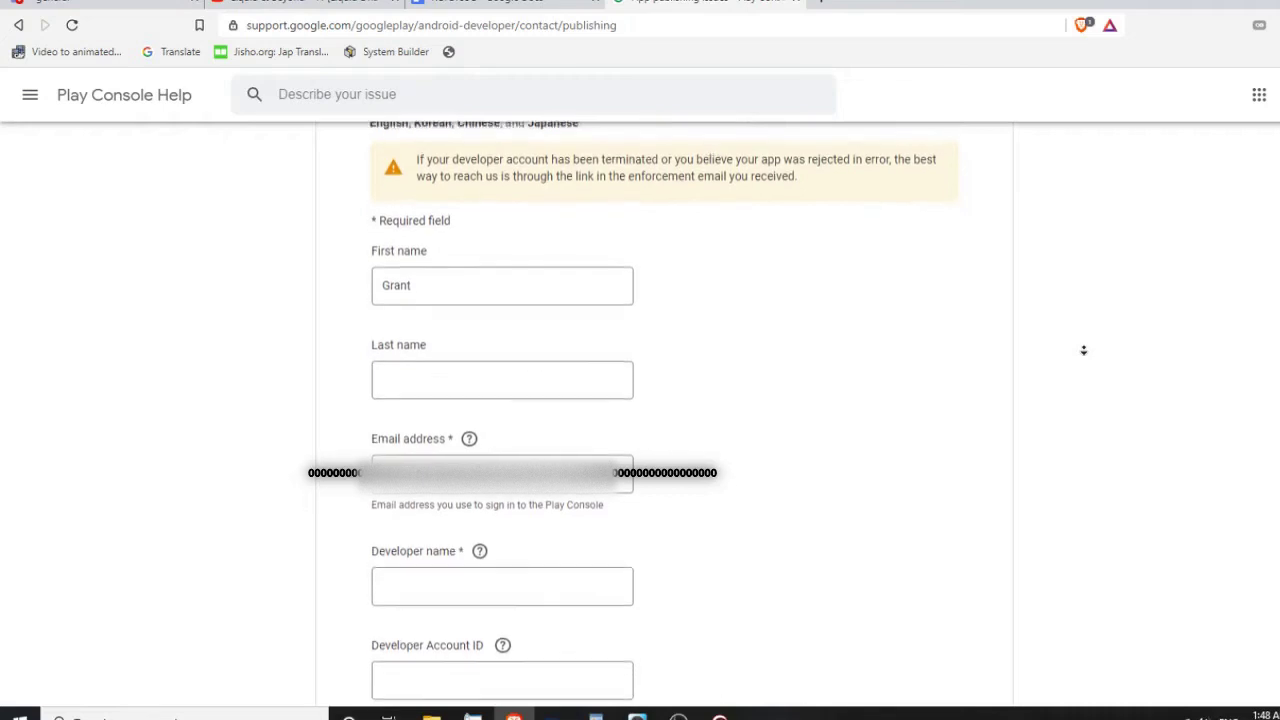
pyautogui.scroll(-1, 1083, 350)
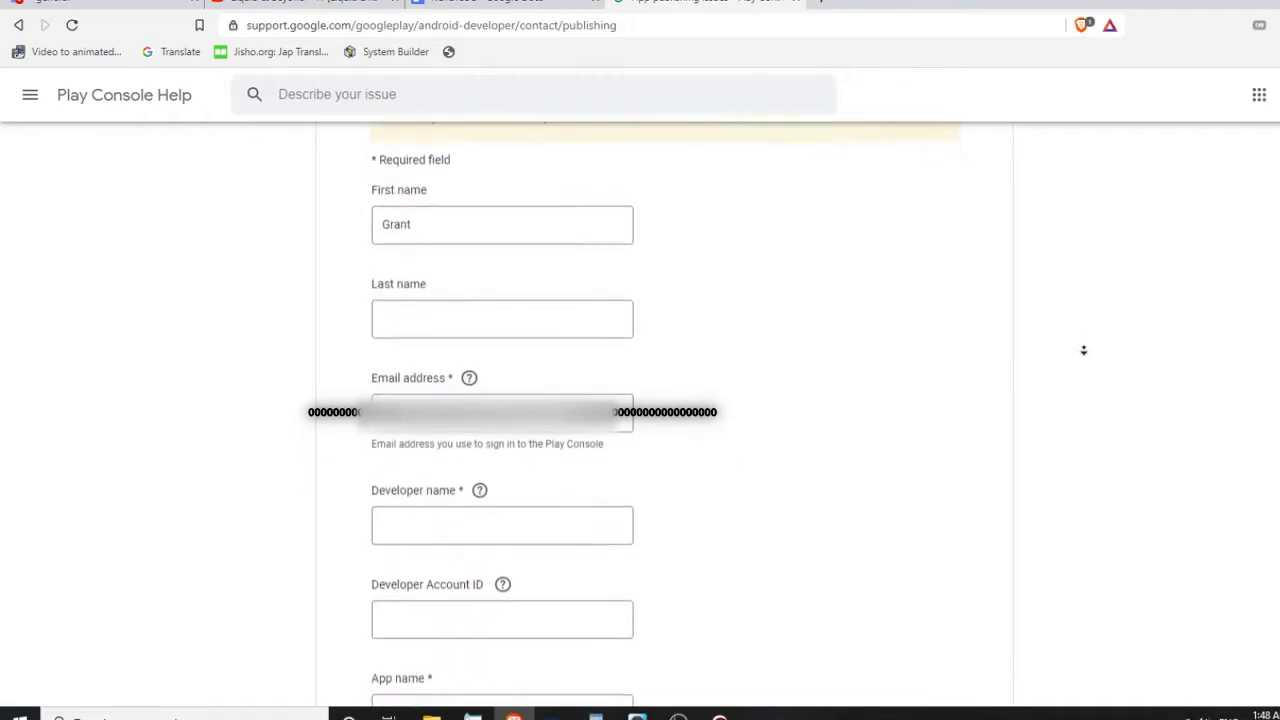
pyautogui.scroll(-1, 1083, 350)
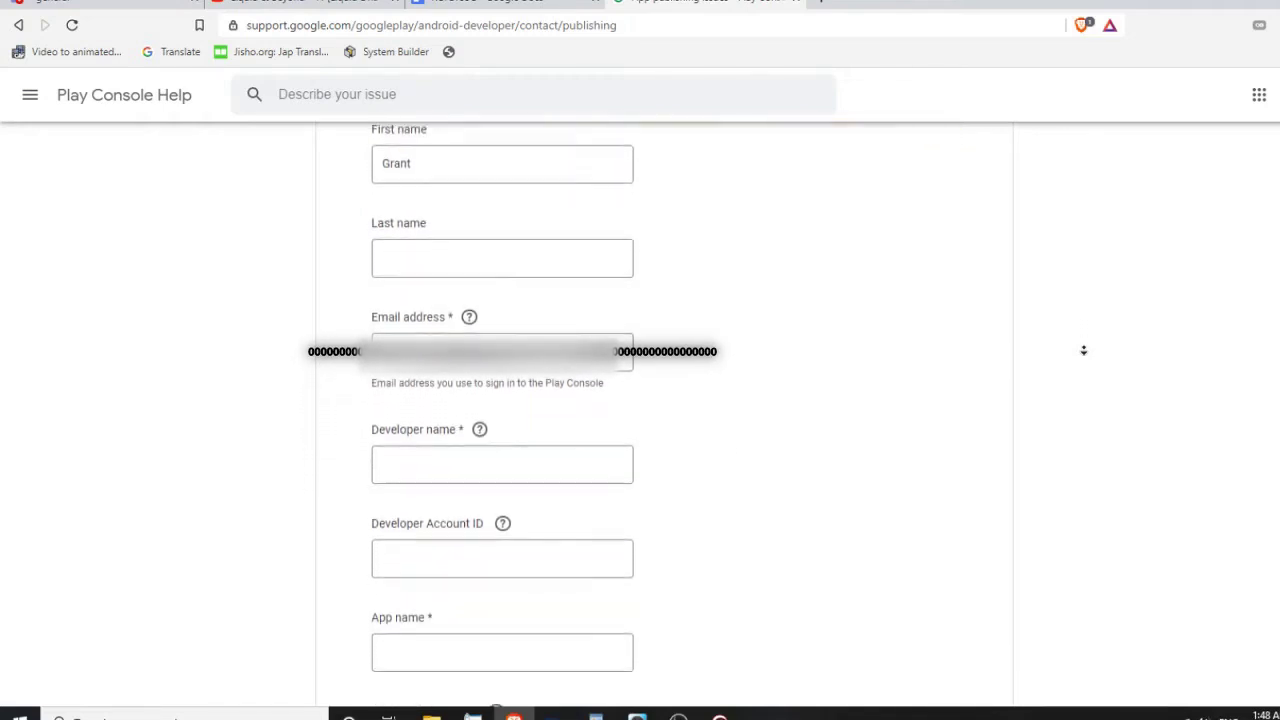
pyautogui.scroll(-1, 1083, 350)
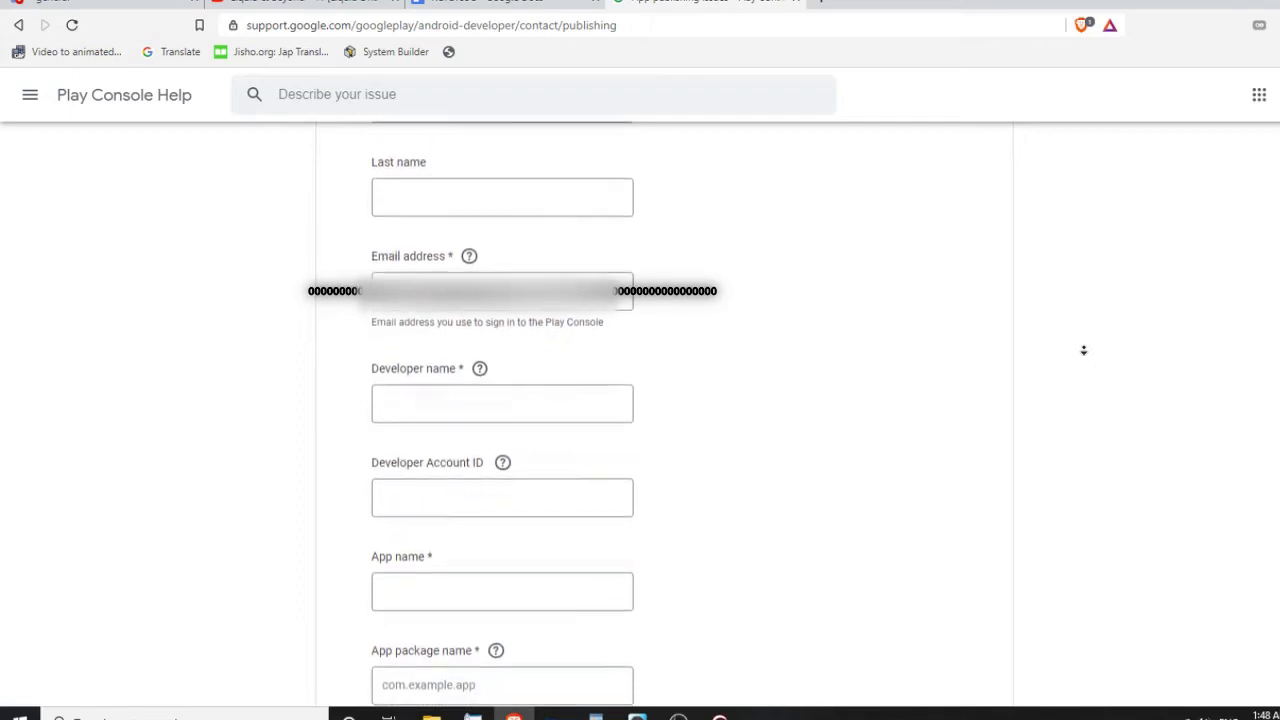
pyautogui.scroll(-1, 1083, 350)
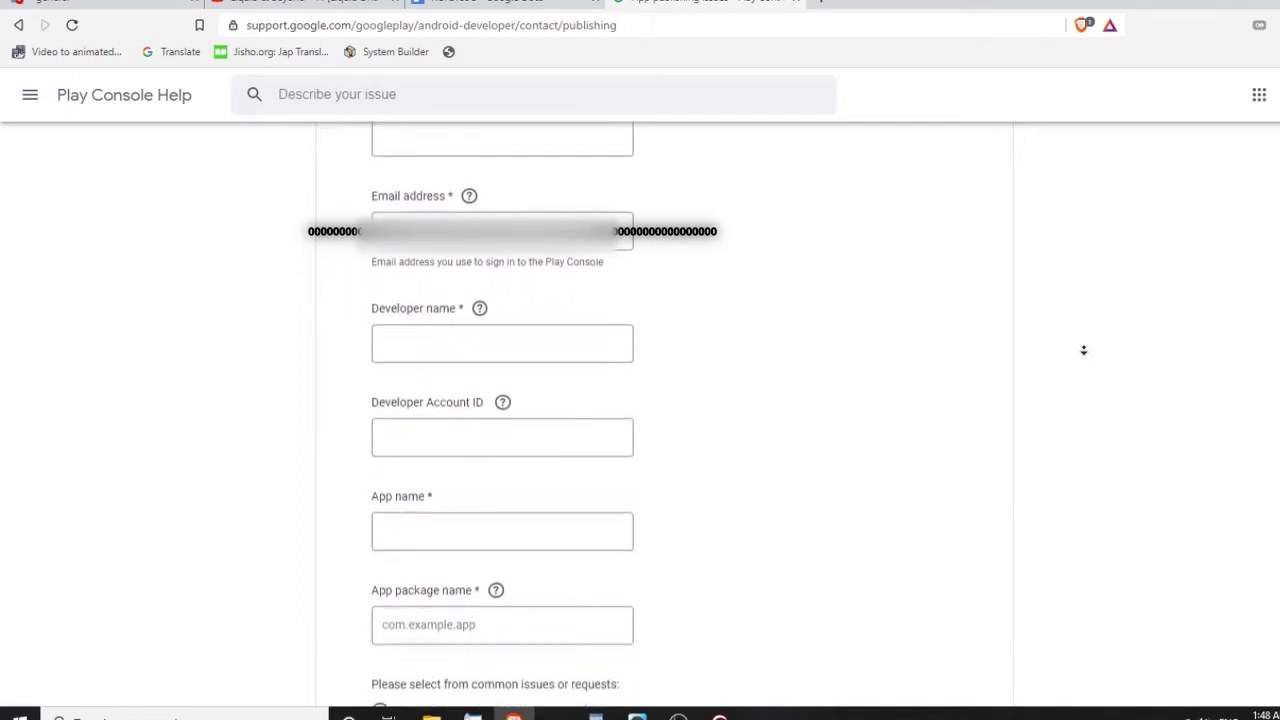
pyautogui.scroll(-1, 1083, 350)
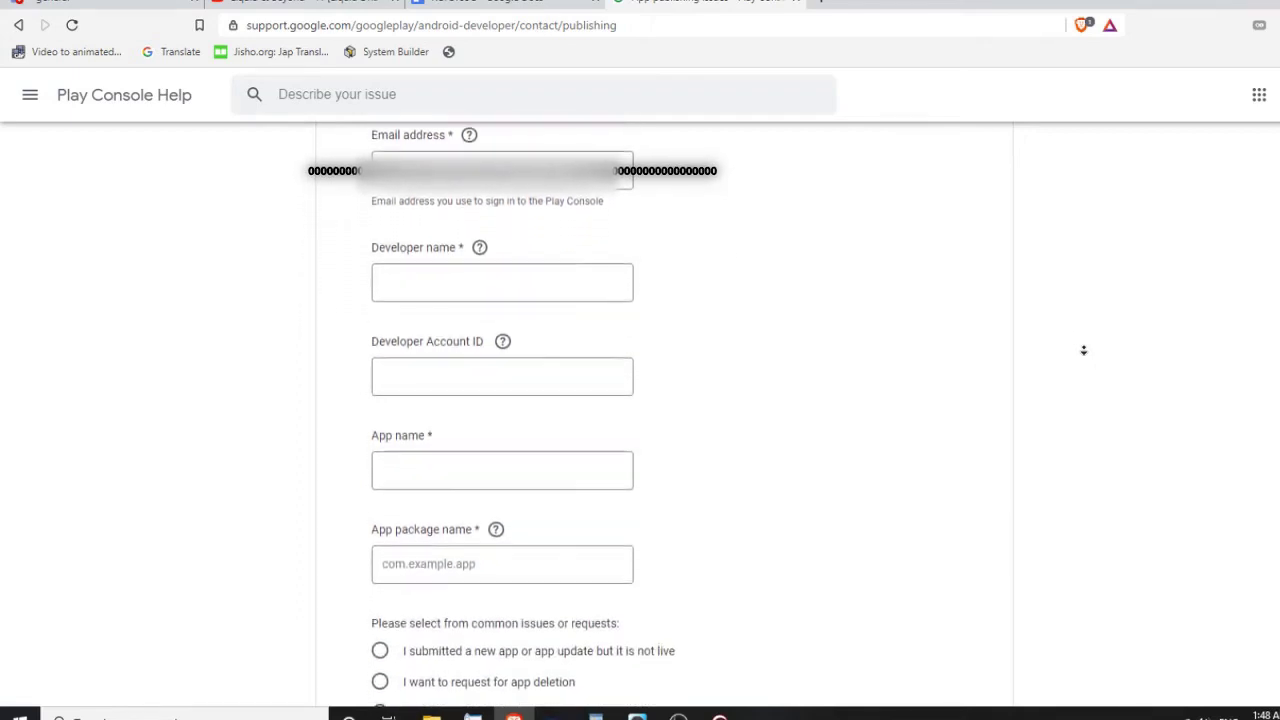
pyautogui.scroll(-1, 1083, 350)
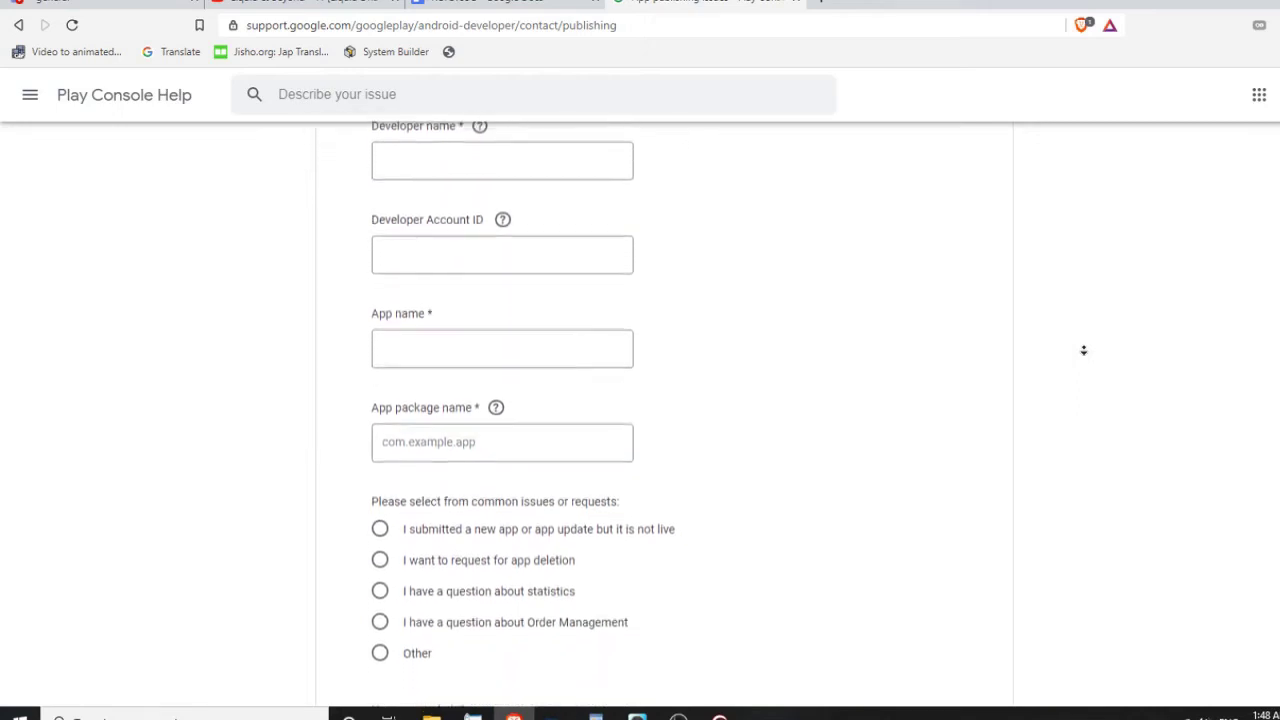
pyautogui.scroll(-1, 1083, 350)
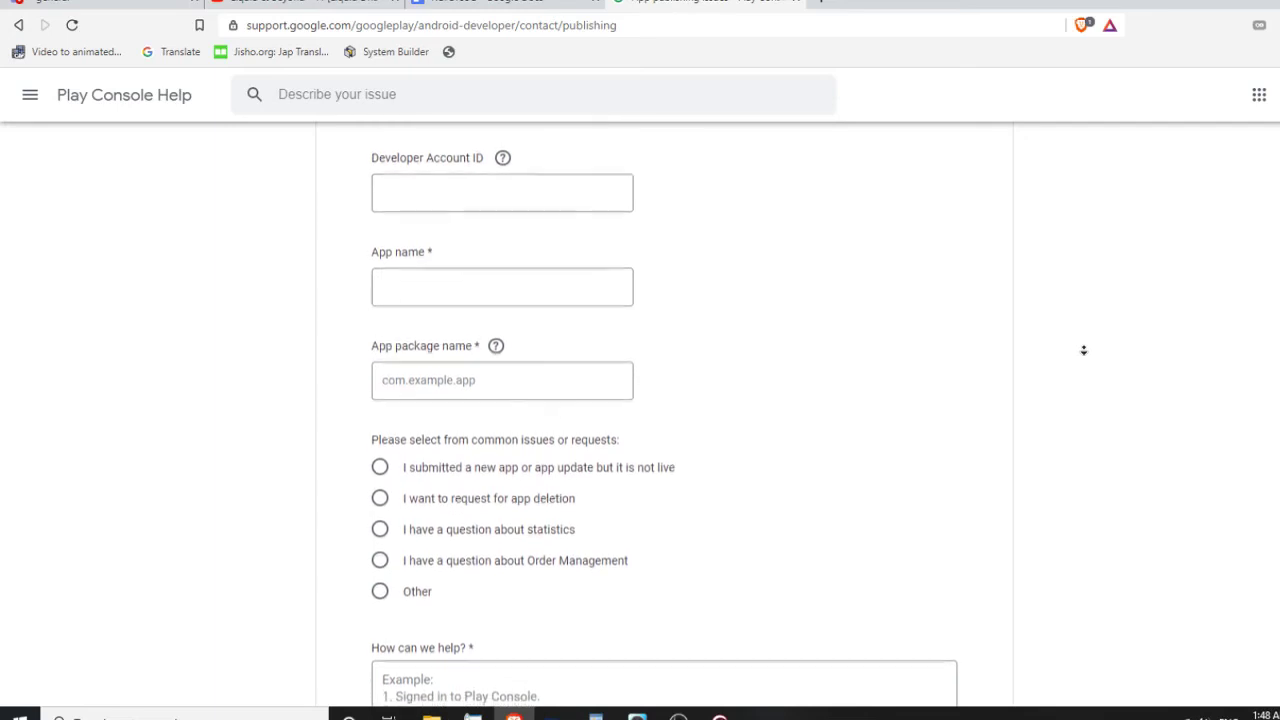
pyautogui.scroll(-1, 1083, 350)
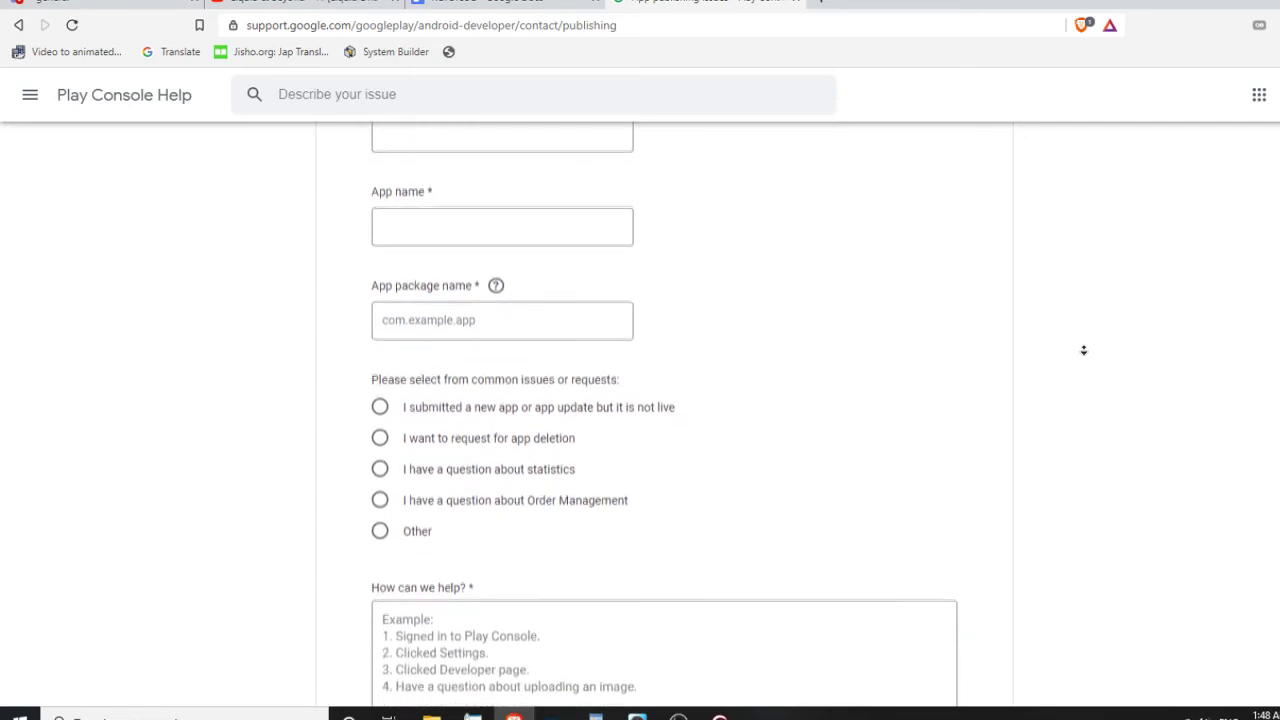
pyautogui.scroll(-1, 1083, 350)
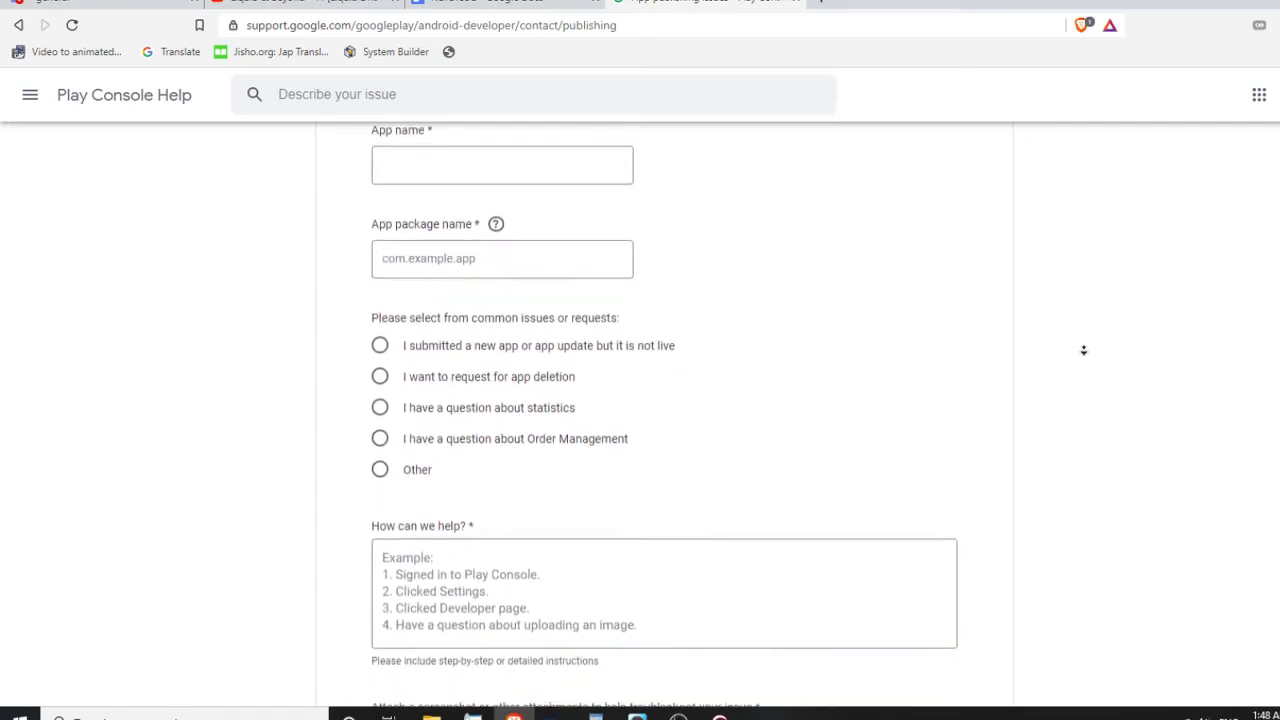
pyautogui.scroll(-1, 1083, 350)
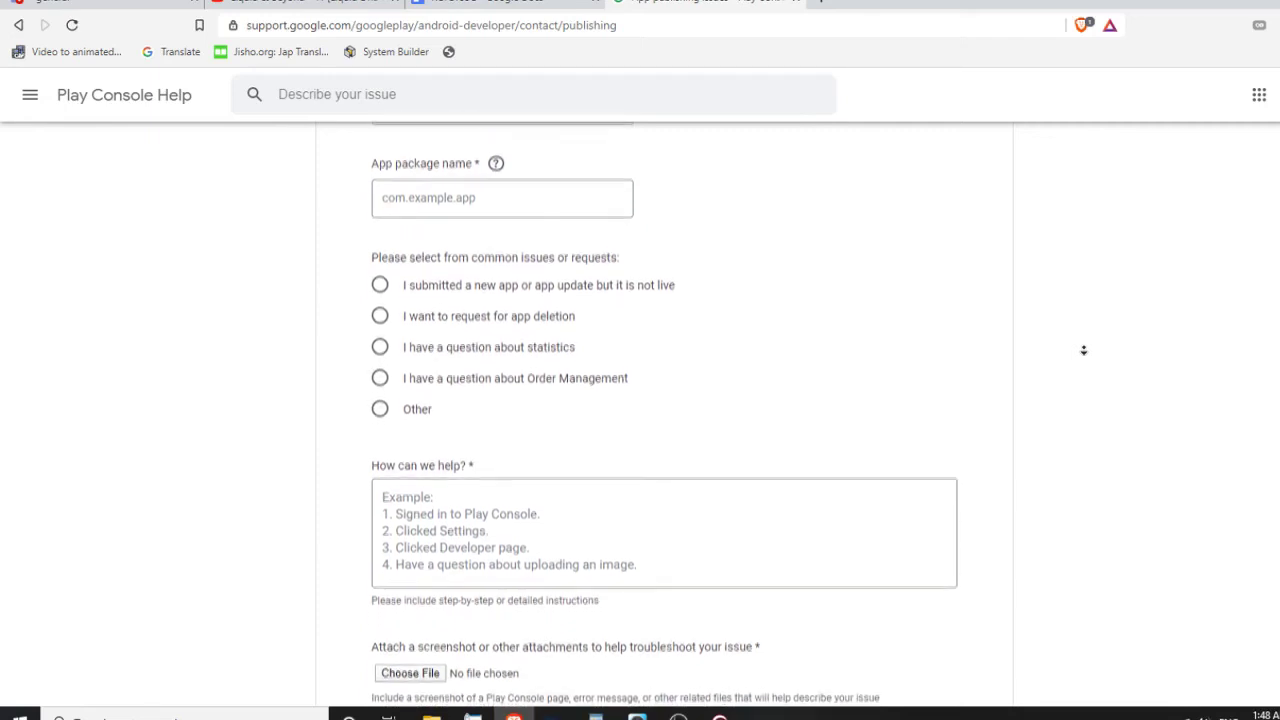
pyautogui.scroll(-1, 1083, 350)
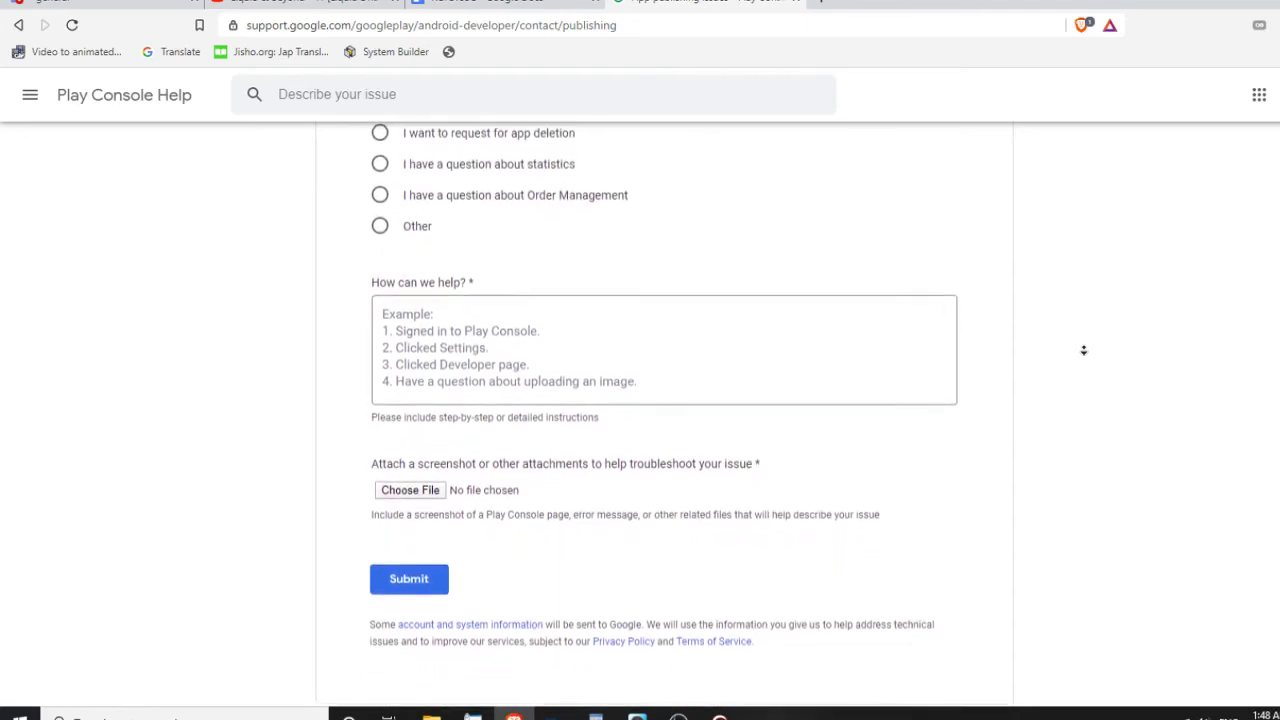
pyautogui.click(1088, 355)
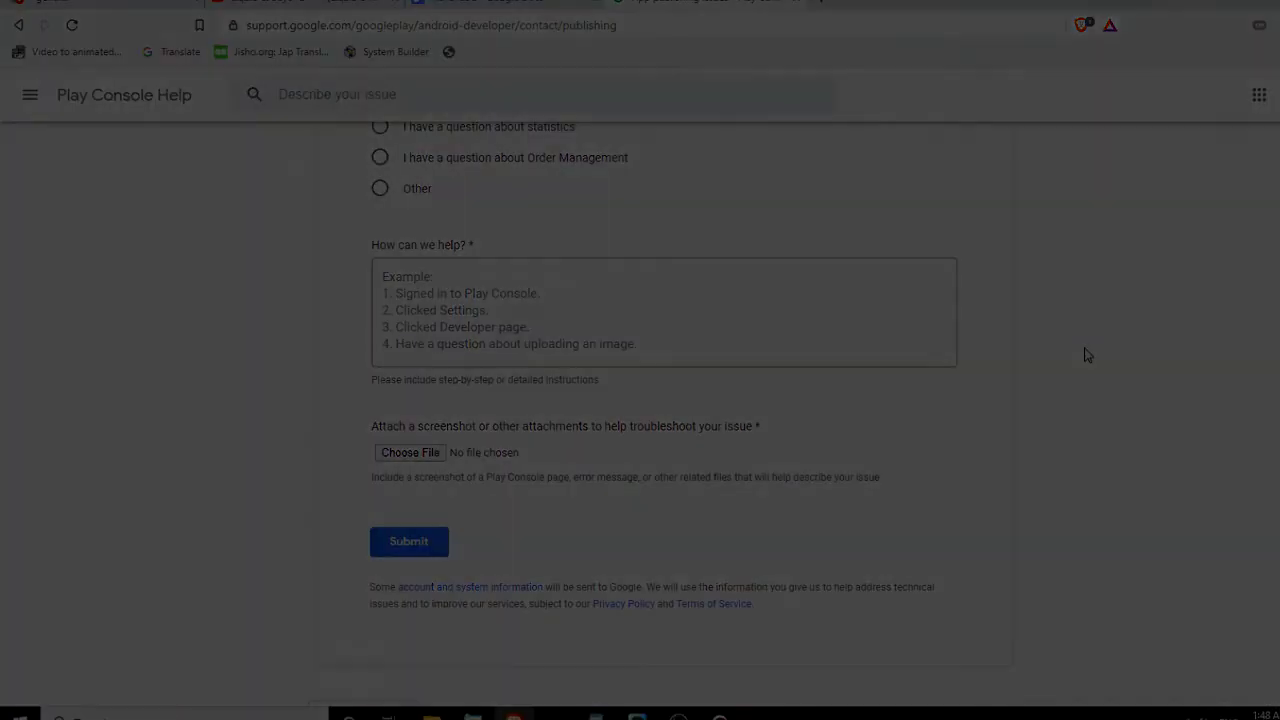